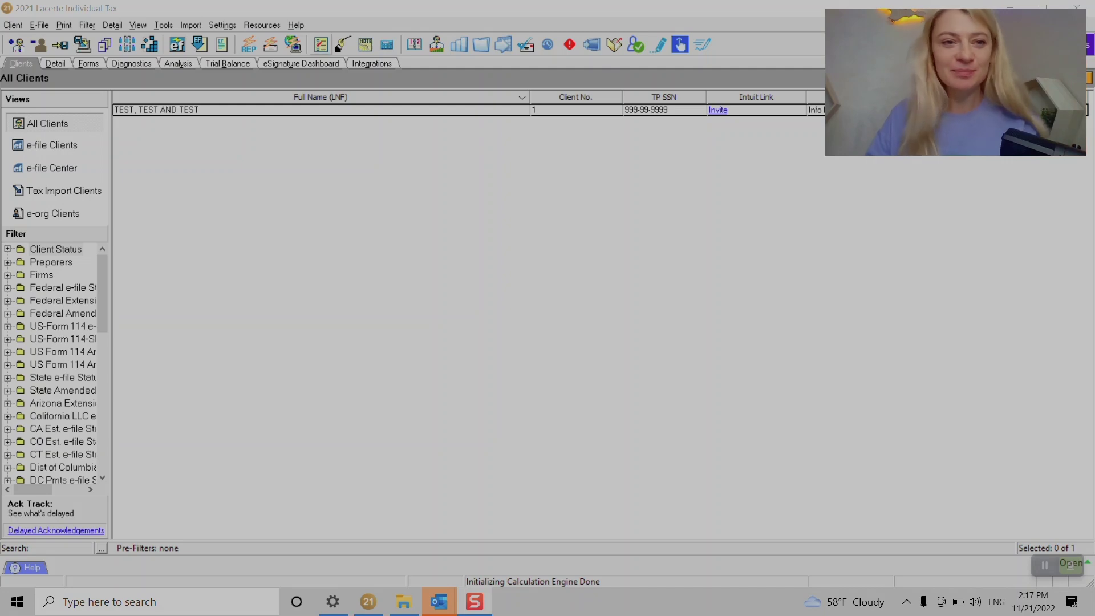
# - Open the test client's return at the Wages, Salaries, Tips input screen
pyautogui.click(14, 25)
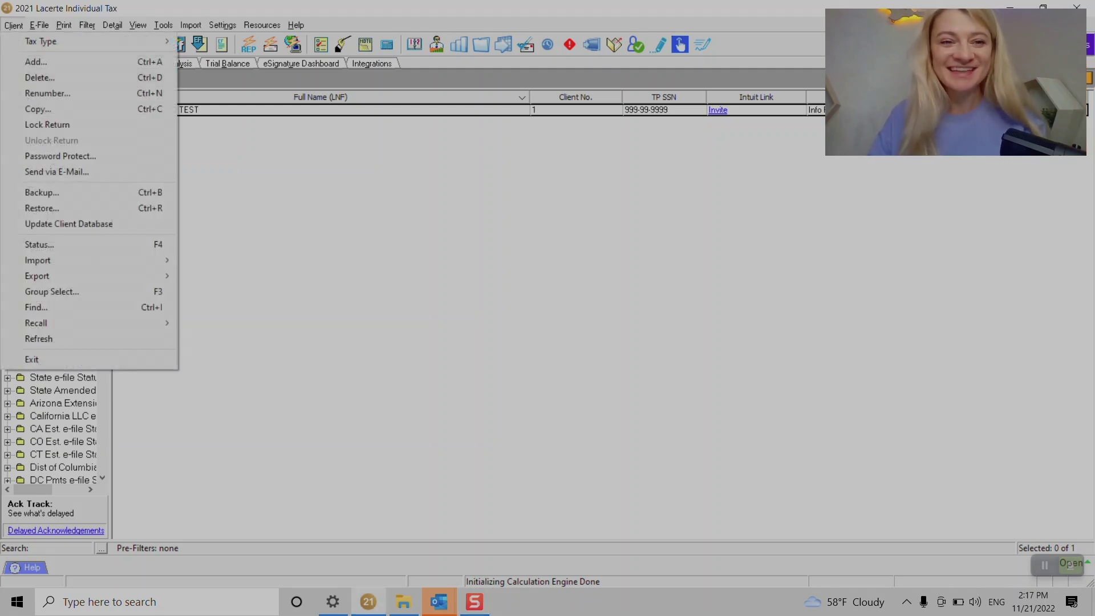
pyautogui.press('Escape')
pyautogui.doubleClick(321, 109)
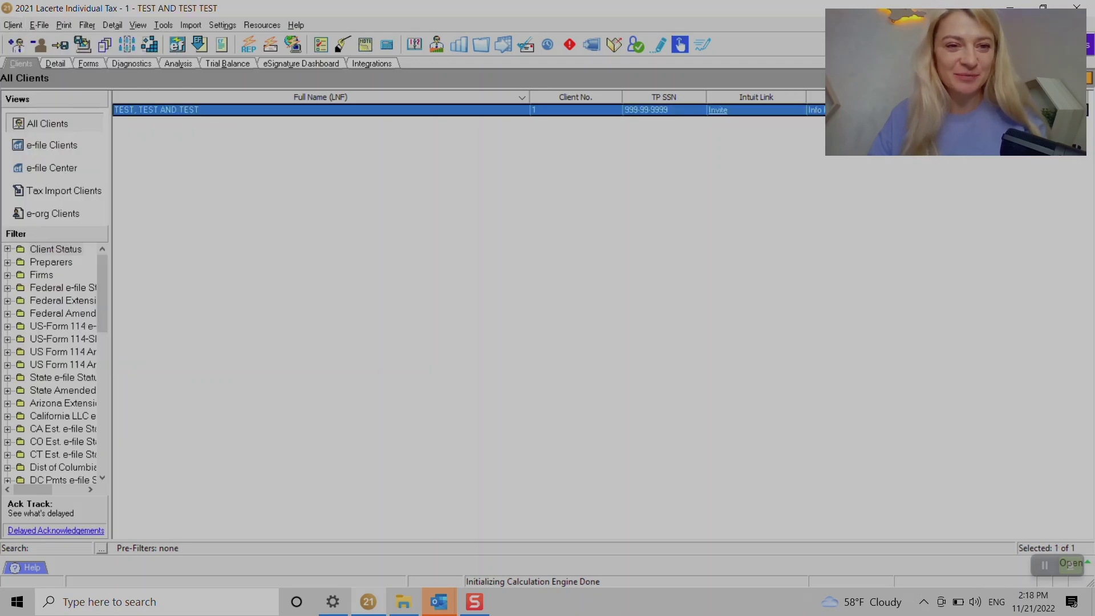
pyautogui.press('Return')
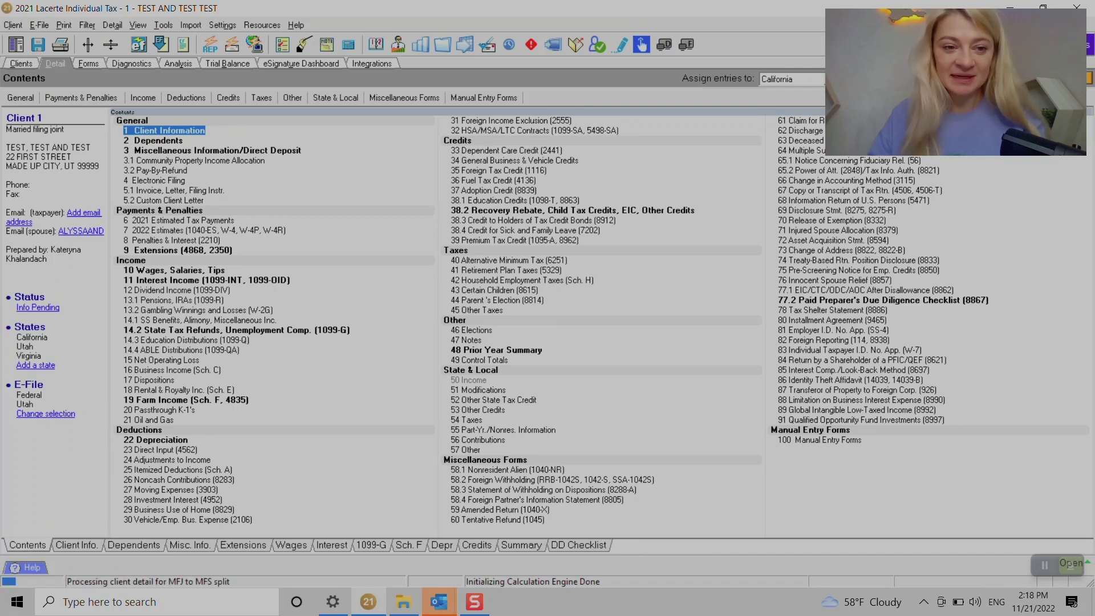
pyautogui.click(174, 270)
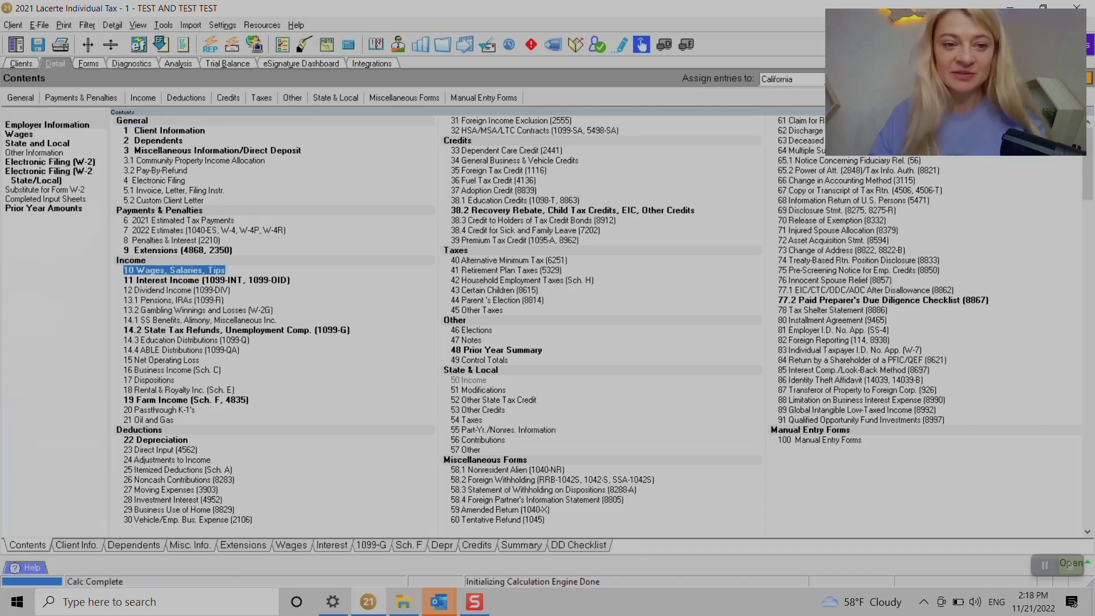
pyautogui.press('Return')
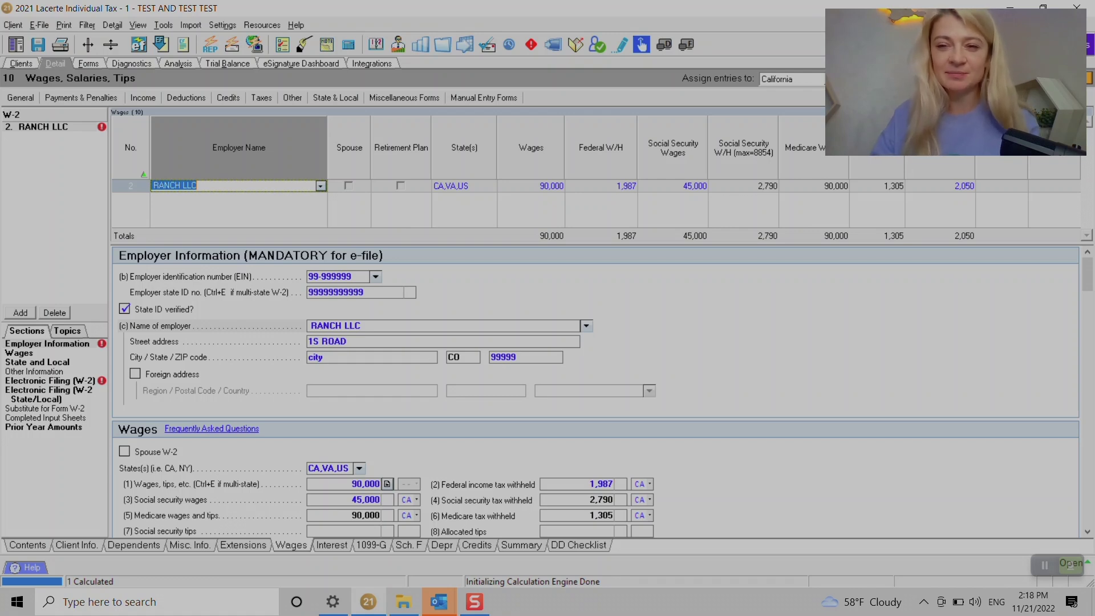
# - In the multi-state allocation of RANCH LLC's wages, clear the source code for the CA and VA rows
pyautogui.click(531, 186)
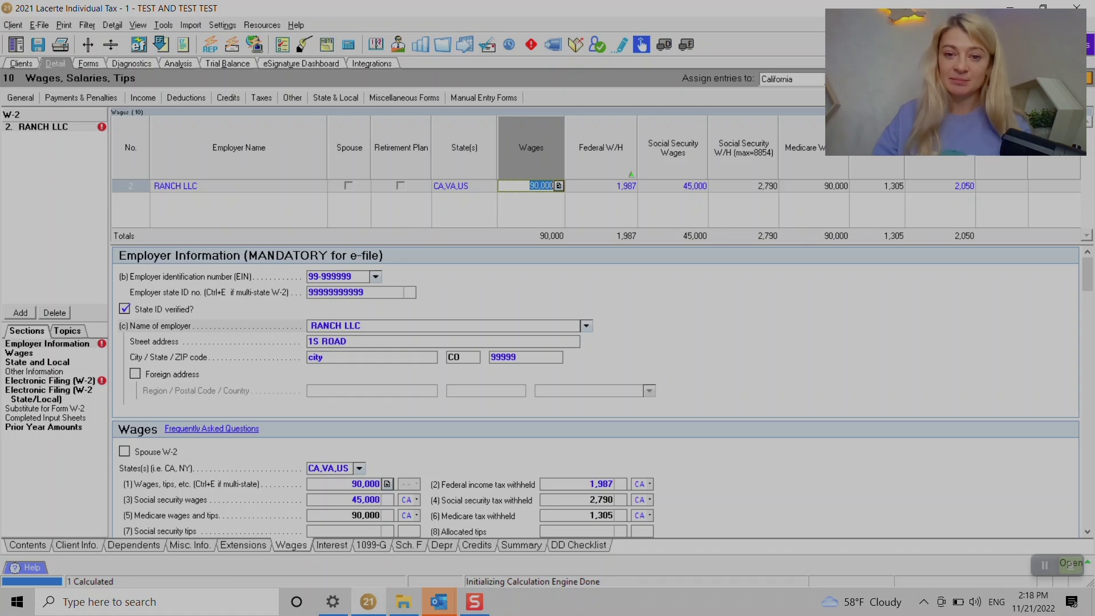
pyautogui.click(601, 186)
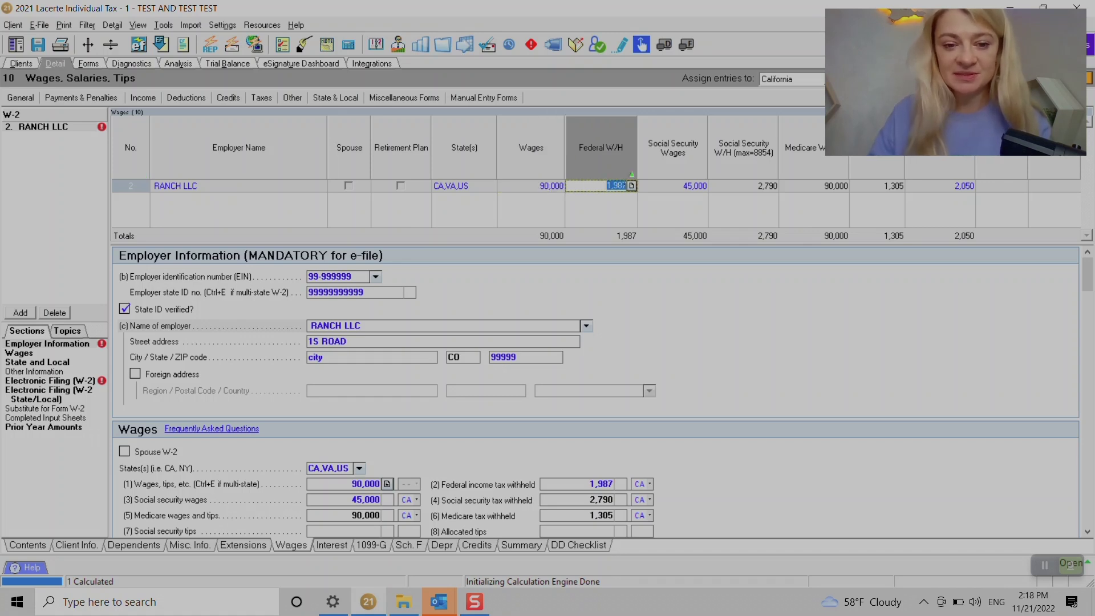
pyautogui.click(530, 186)
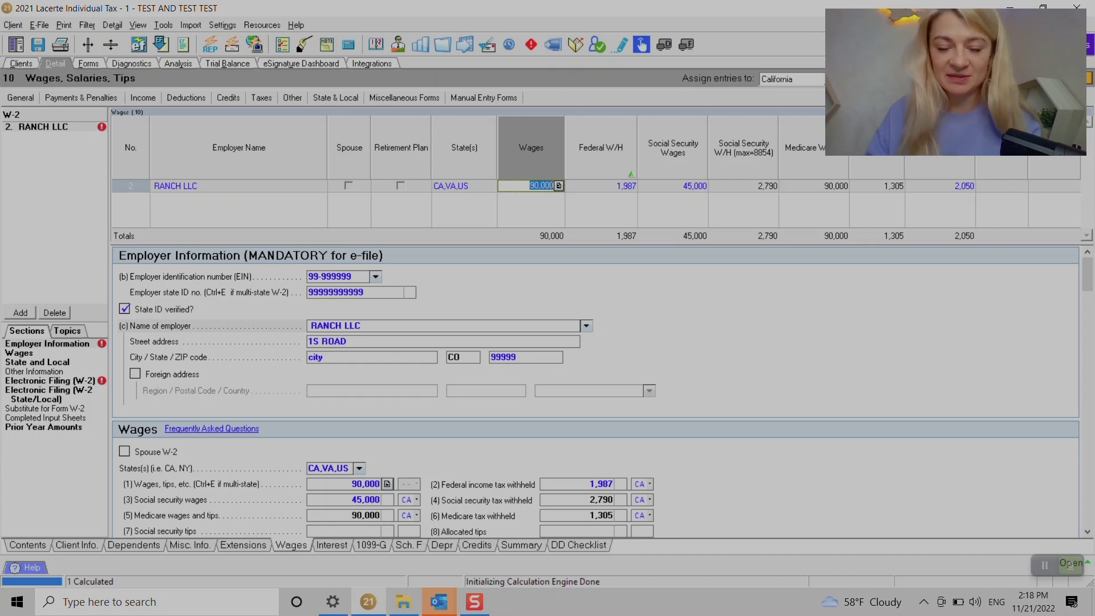
pyautogui.hotkey('ctrl', 'e')
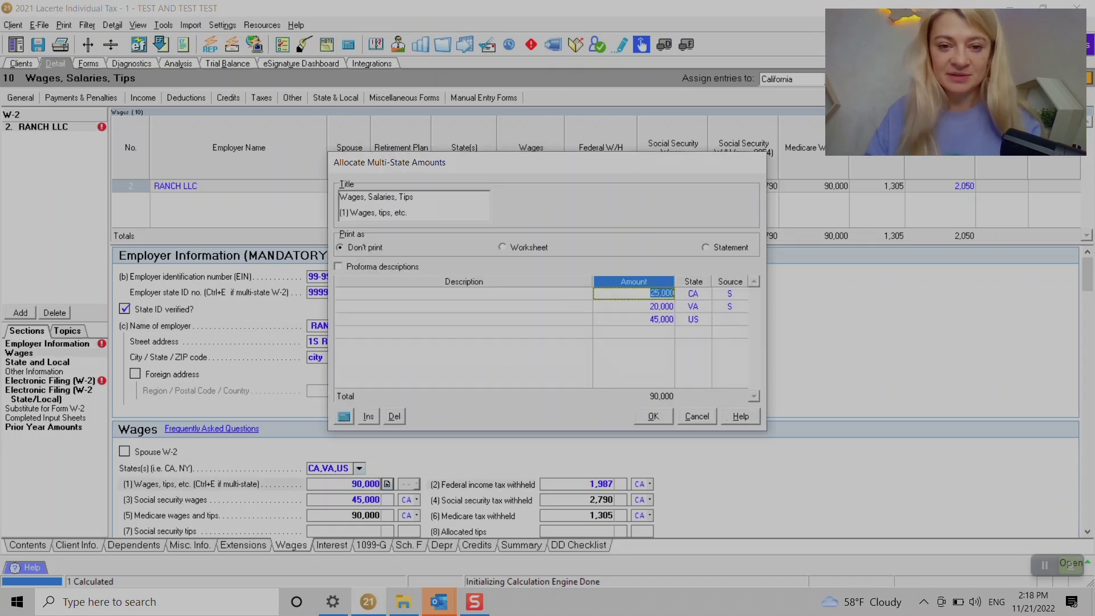
pyautogui.click(730, 293)
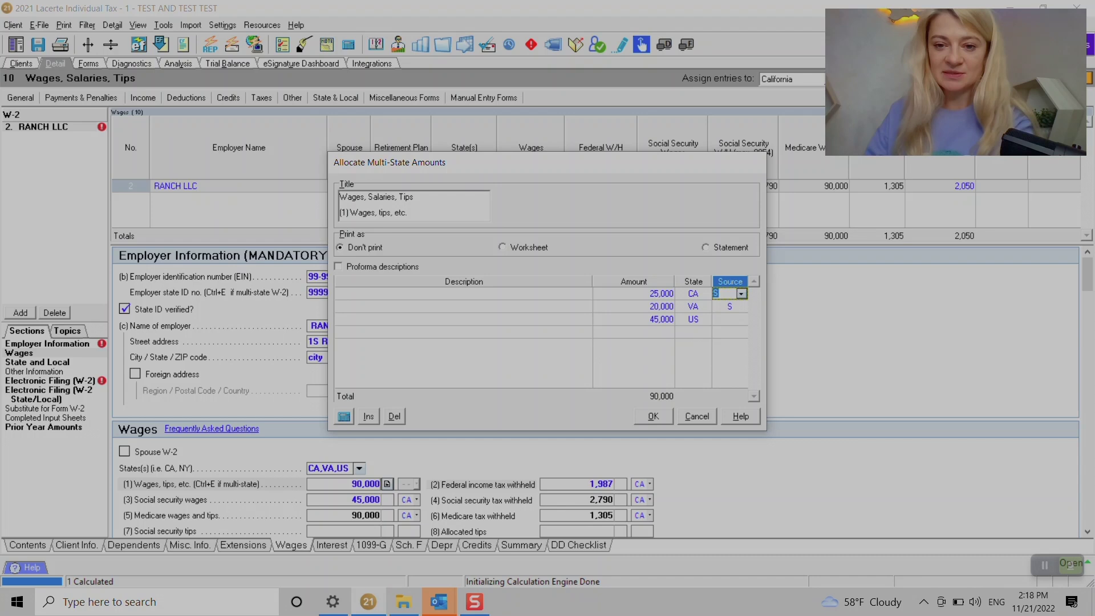
pyautogui.click(730, 306)
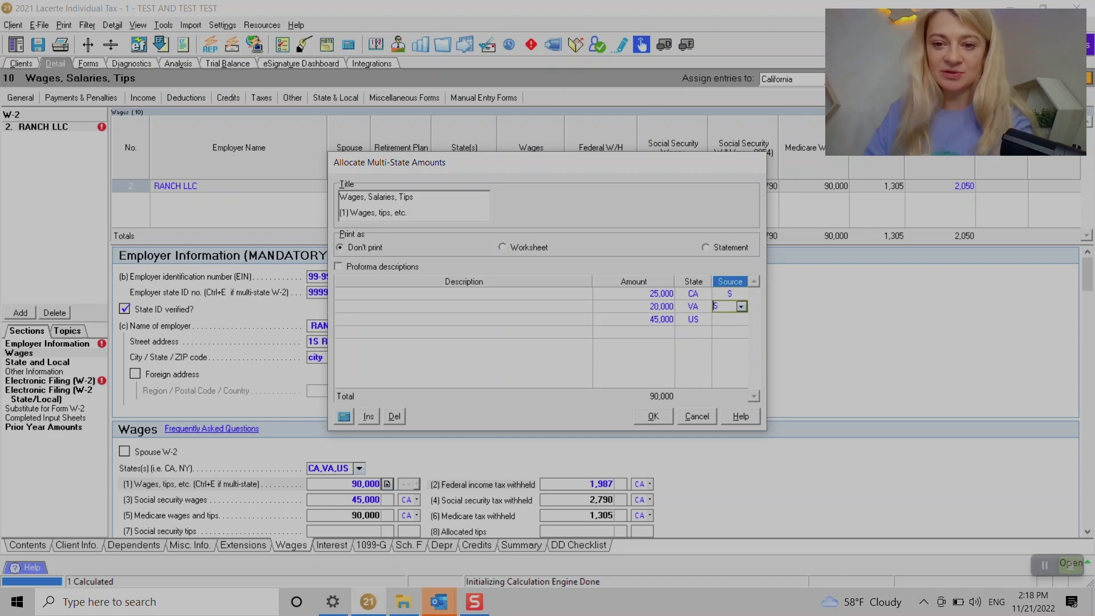
pyautogui.click(723, 293)
pyautogui.click(741, 294)
pyautogui.click(727, 304)
pyautogui.click(727, 306)
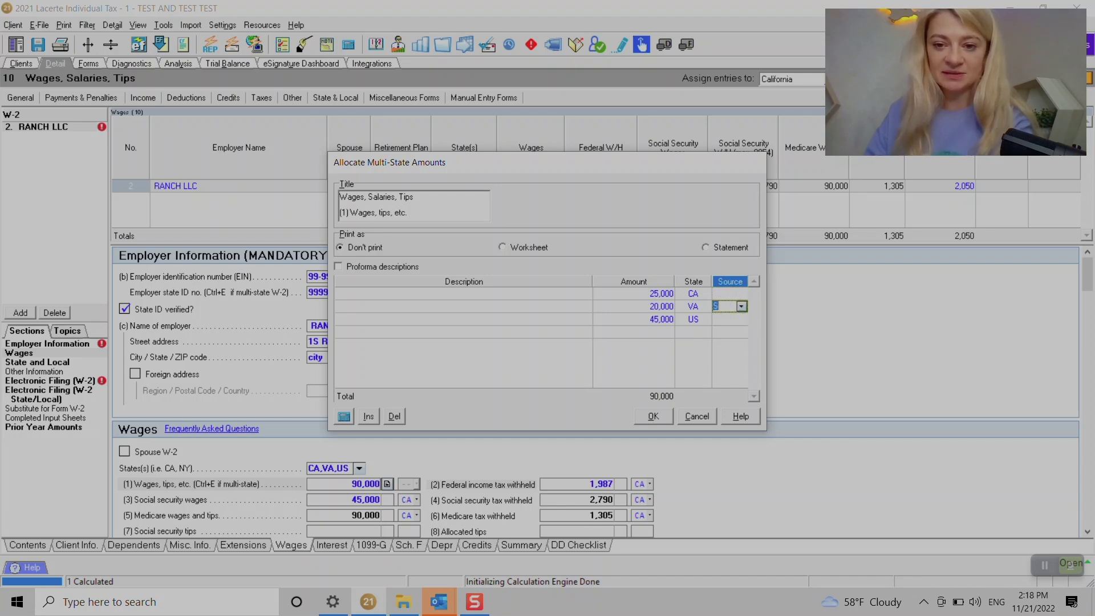
pyautogui.click(740, 306)
# - Remove the US row's amount from the multi-state wage allocation and accept the allocation
pyautogui.click(727, 317)
pyautogui.click(633, 319)
pyautogui.press('Delete')
pyautogui.press('Right')
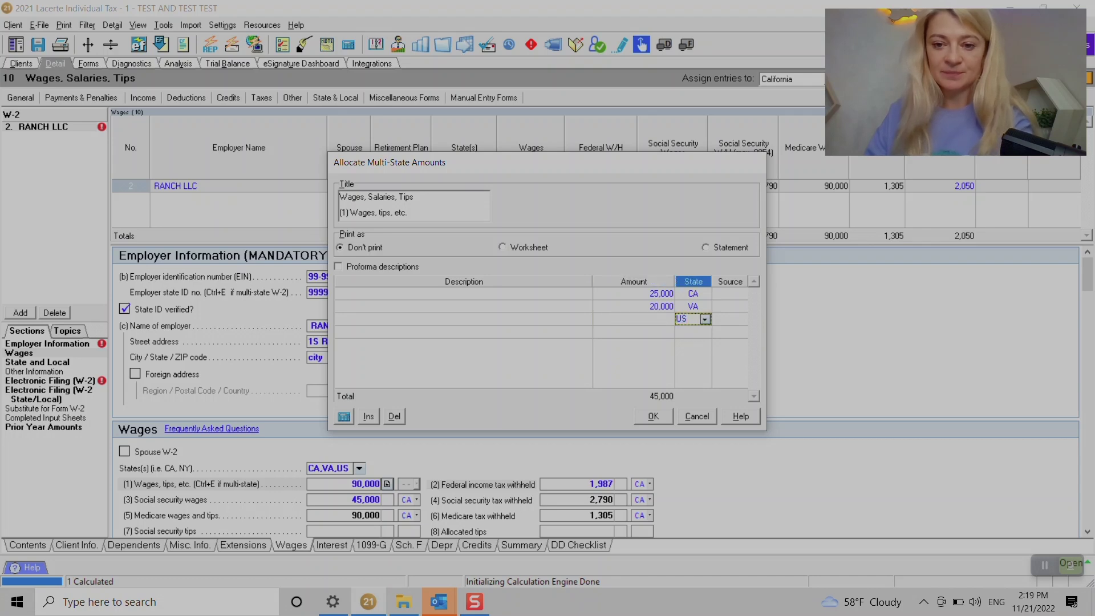
pyautogui.click(705, 318)
pyautogui.click(689, 328)
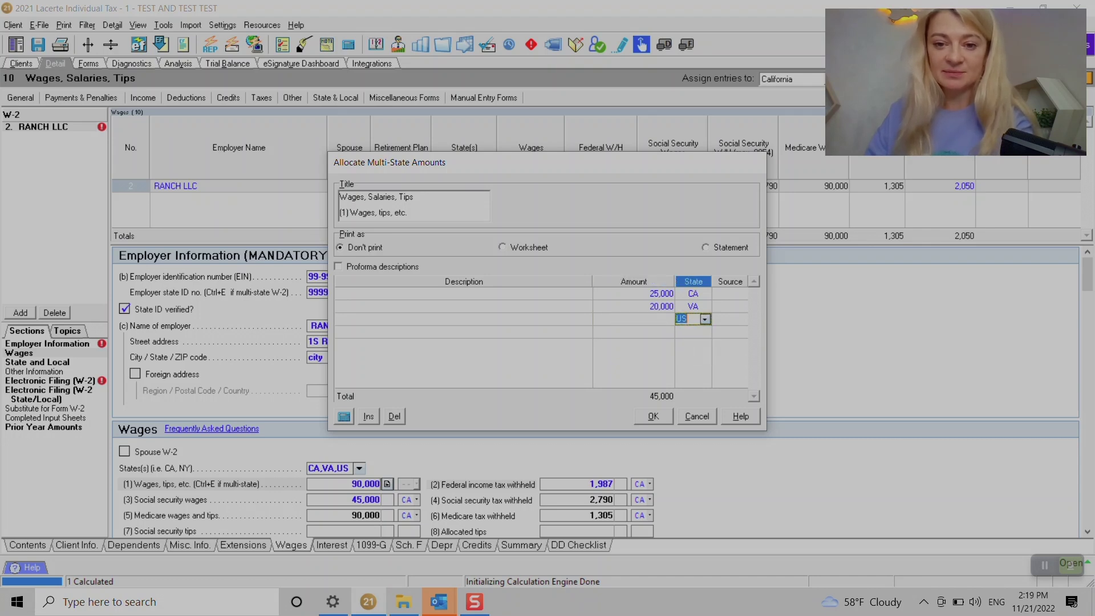
pyautogui.click(652, 416)
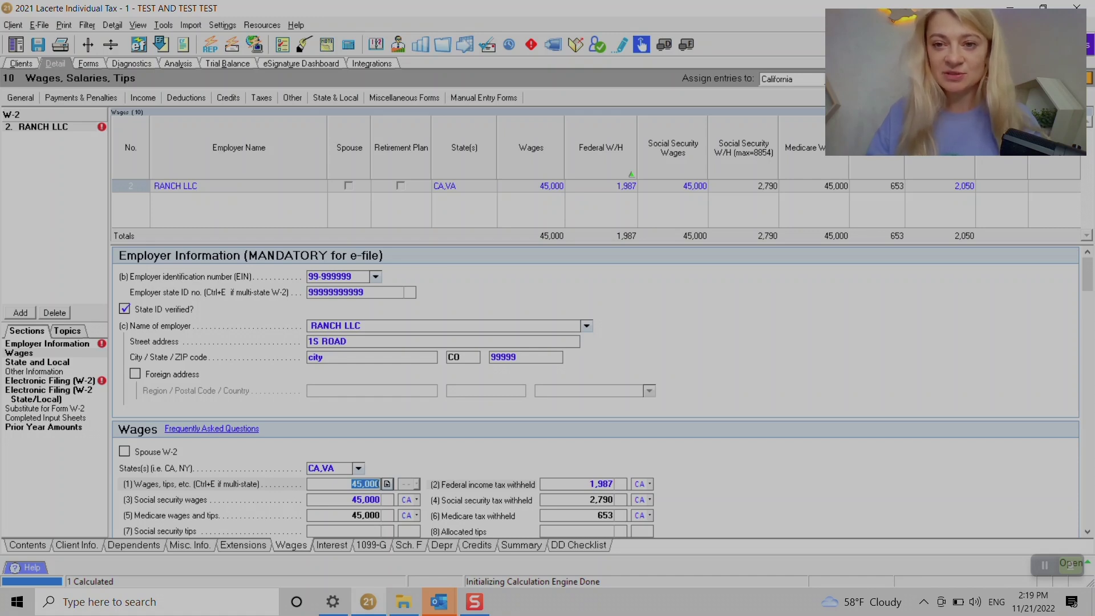
# - Check the W-2's employer identification and state ID fields against the return's critical diagnostics
pyautogui.moveTo(955, 82); pyautogui.dragTo(620, 80)
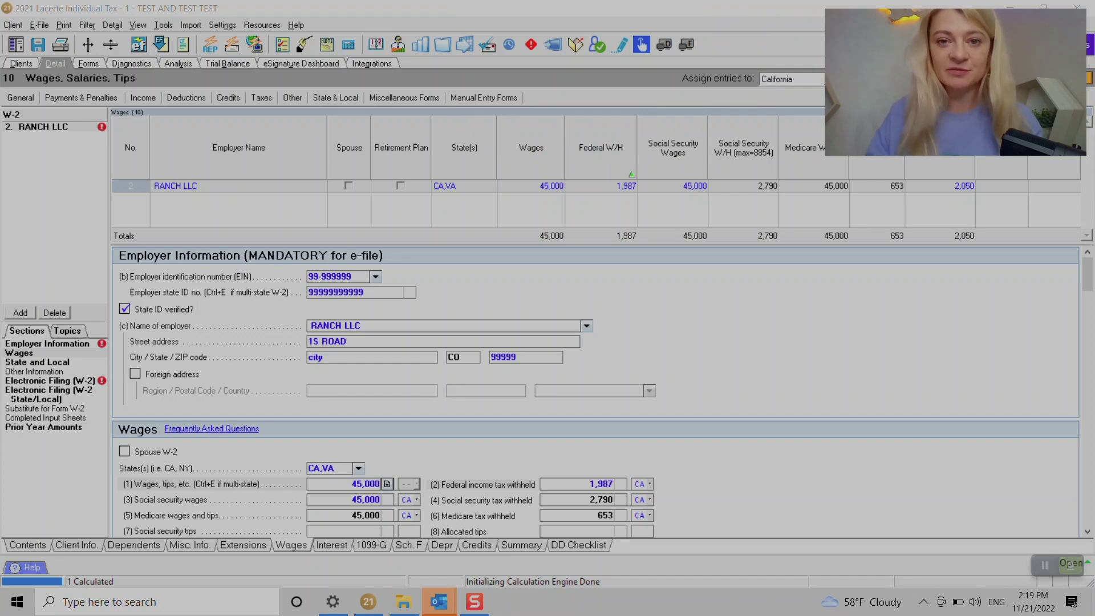
pyautogui.click(337, 276)
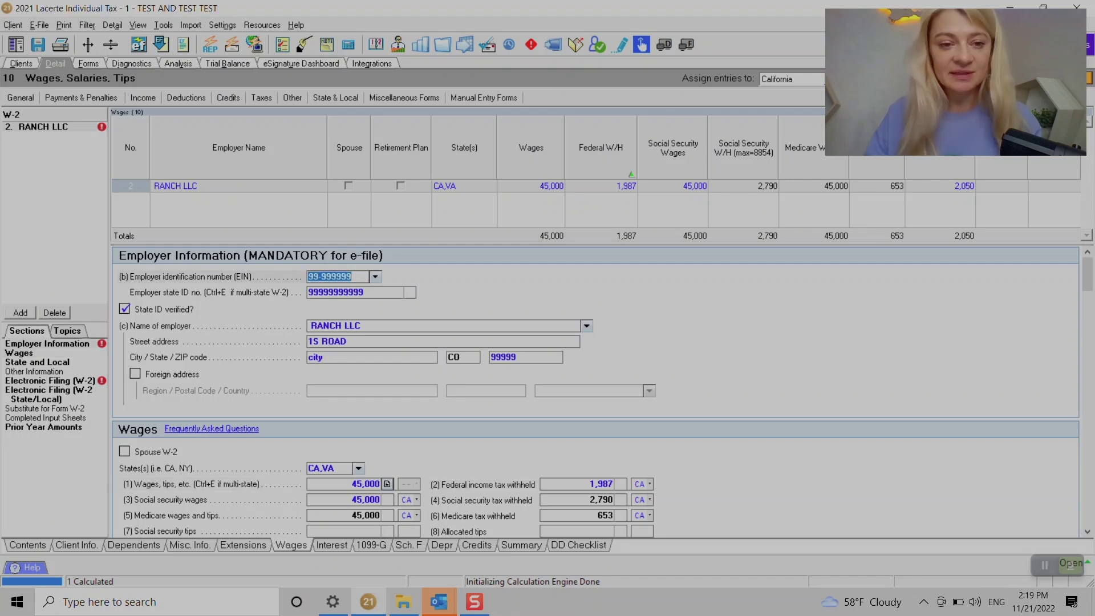
pyautogui.click(354, 292)
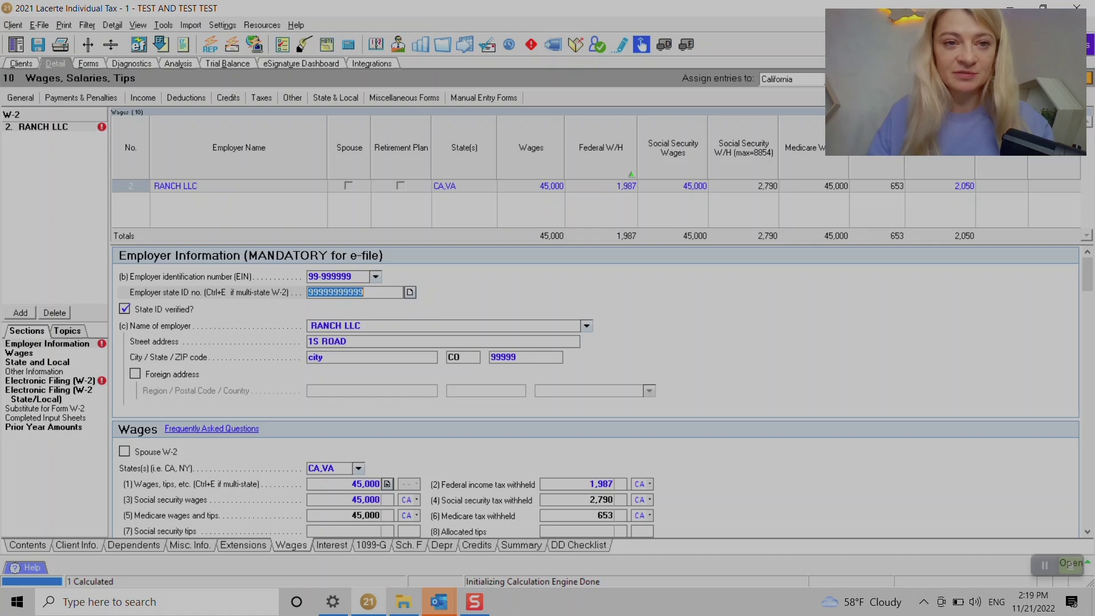
pyautogui.hotkey('alt', 'i')
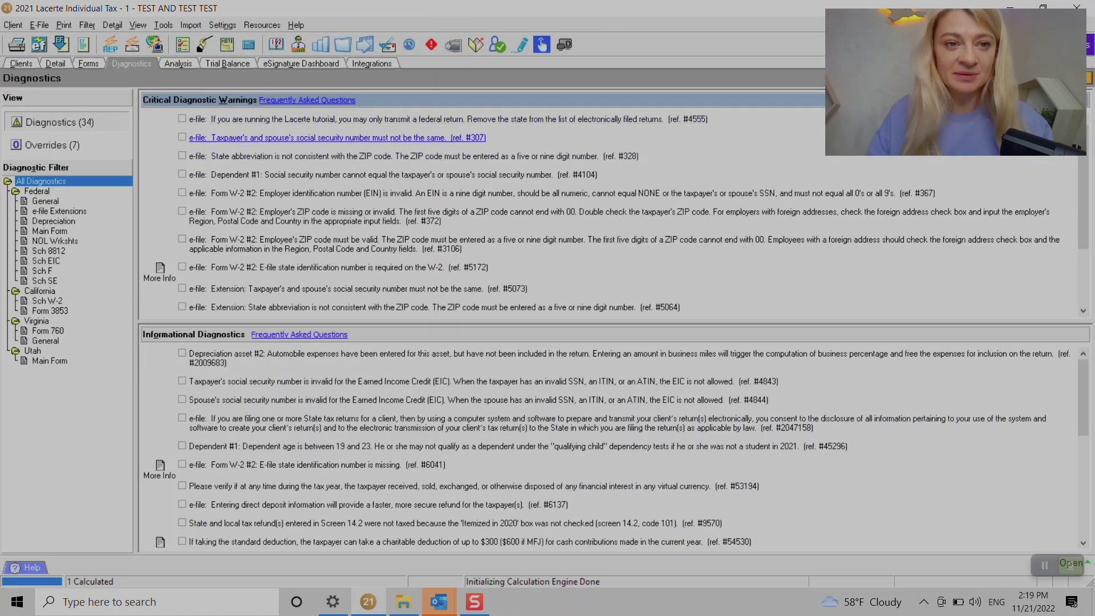
pyautogui.hotkey('alt', 'd')
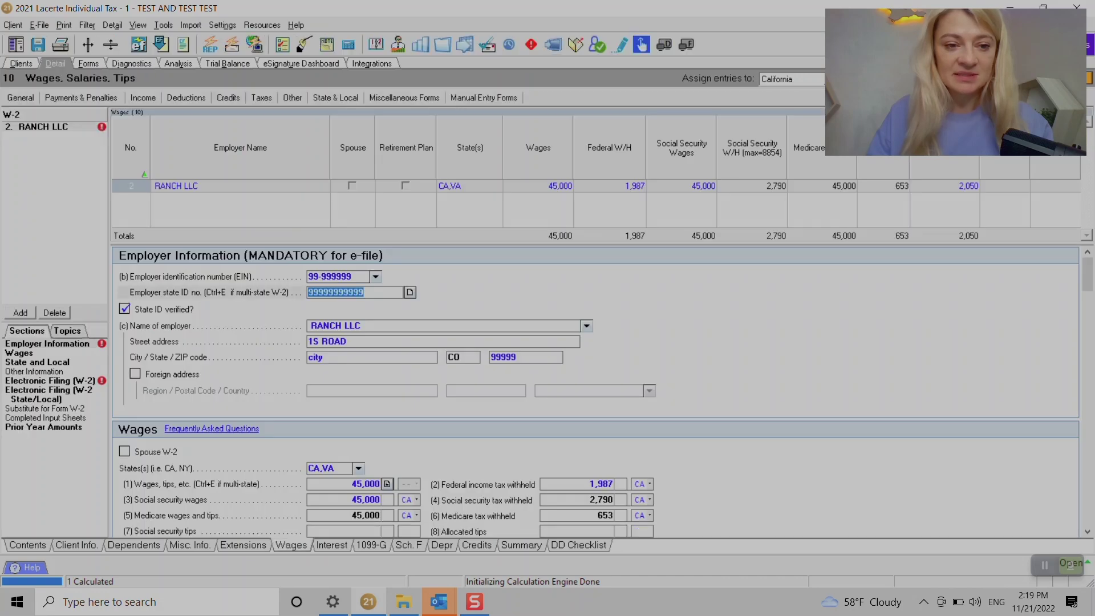
# - Go from the diagnostic about the W-2's e-file state identification number to its input and mark the state ID as verified
pyautogui.hotkey('alt', 'i')
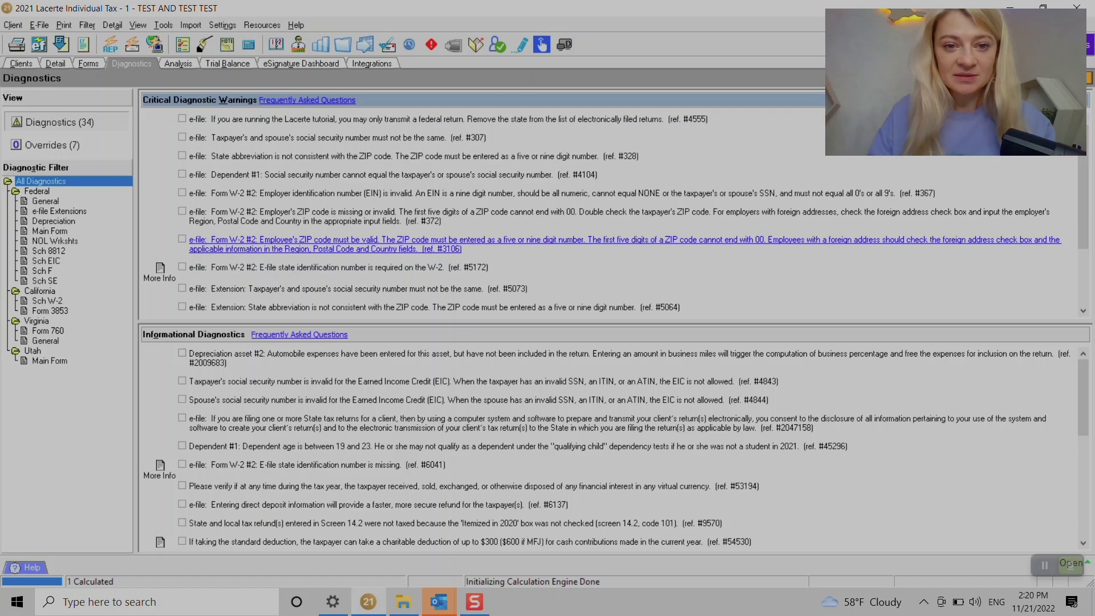
pyautogui.click(339, 267)
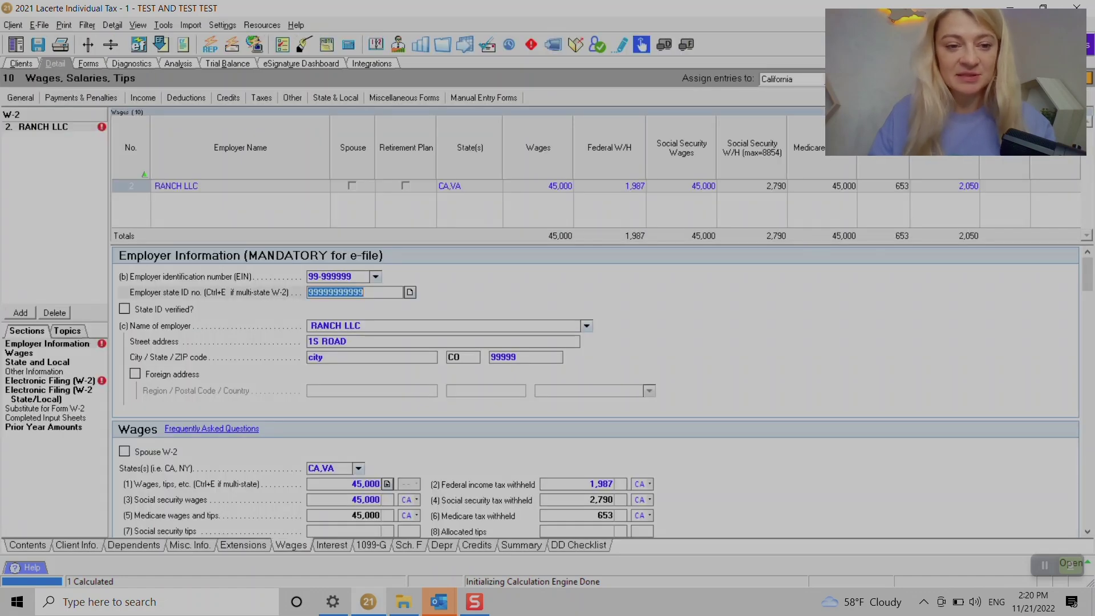
pyautogui.click(124, 309)
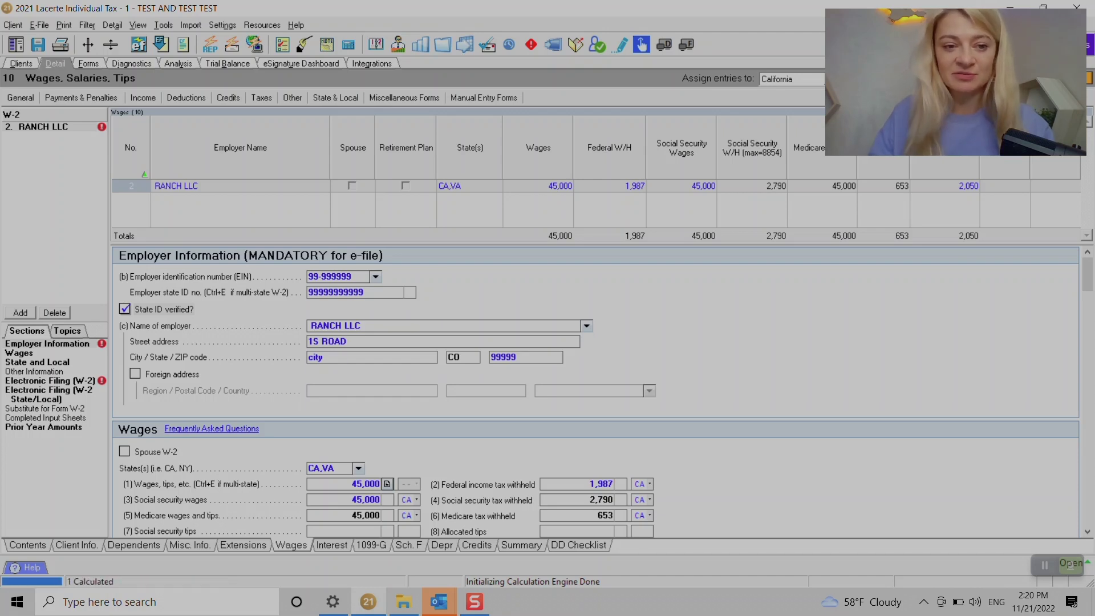
# - Review the W-2's employer name and address, Wages, Box 12 to Box 14, and State and Local sections
pyautogui.press('Tab')
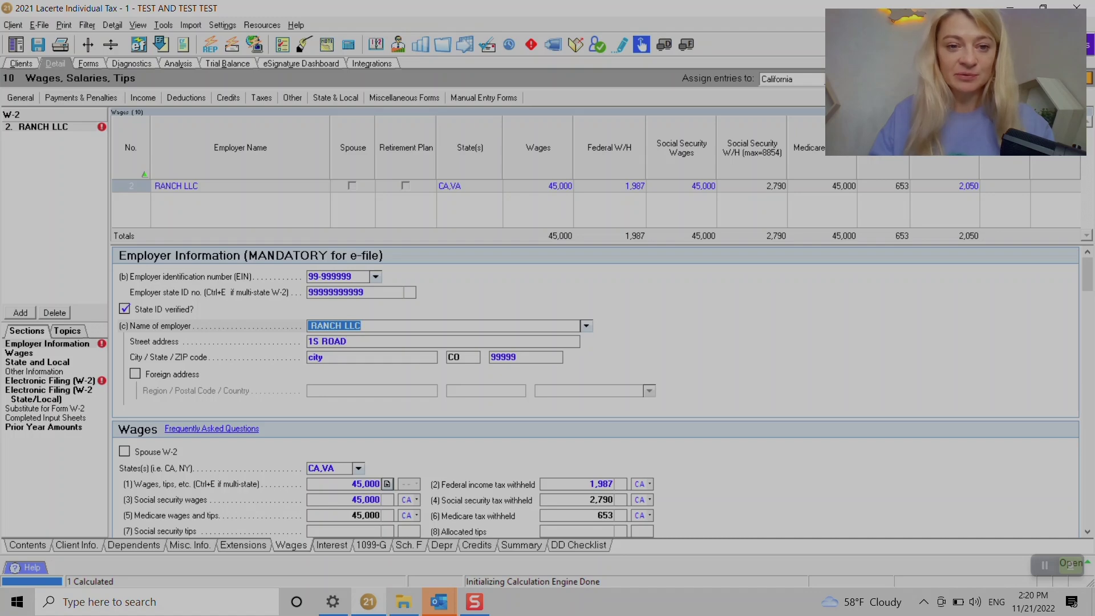
pyautogui.press('Tab')
pyautogui.press('Tab')
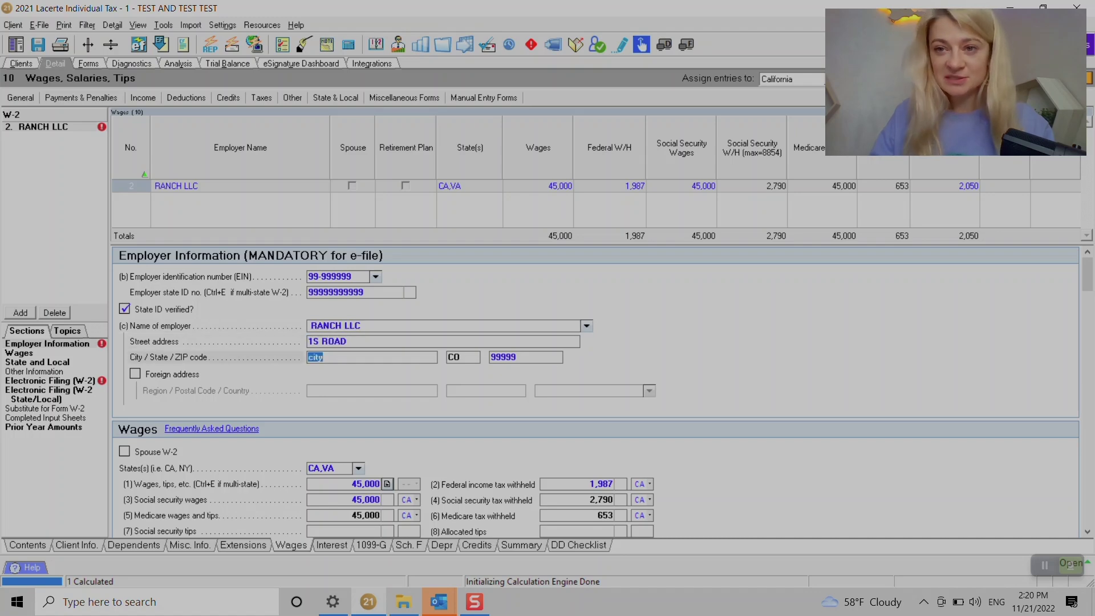
pyautogui.scroll(-2, 602, 391)
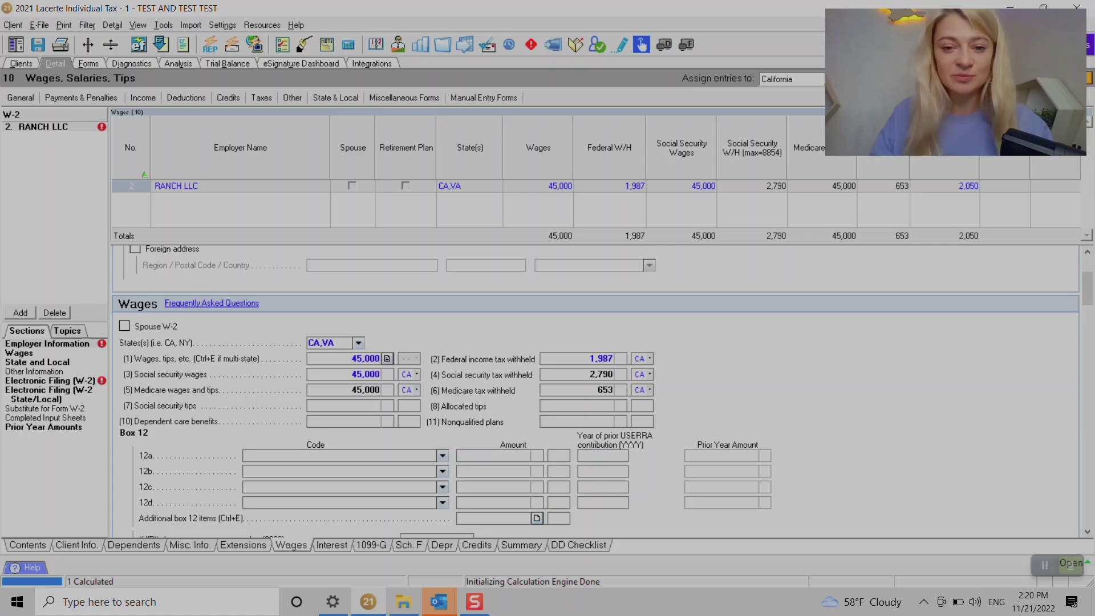
pyautogui.scroll(-3, 596, 390)
pyautogui.scroll(-6, 596, 390)
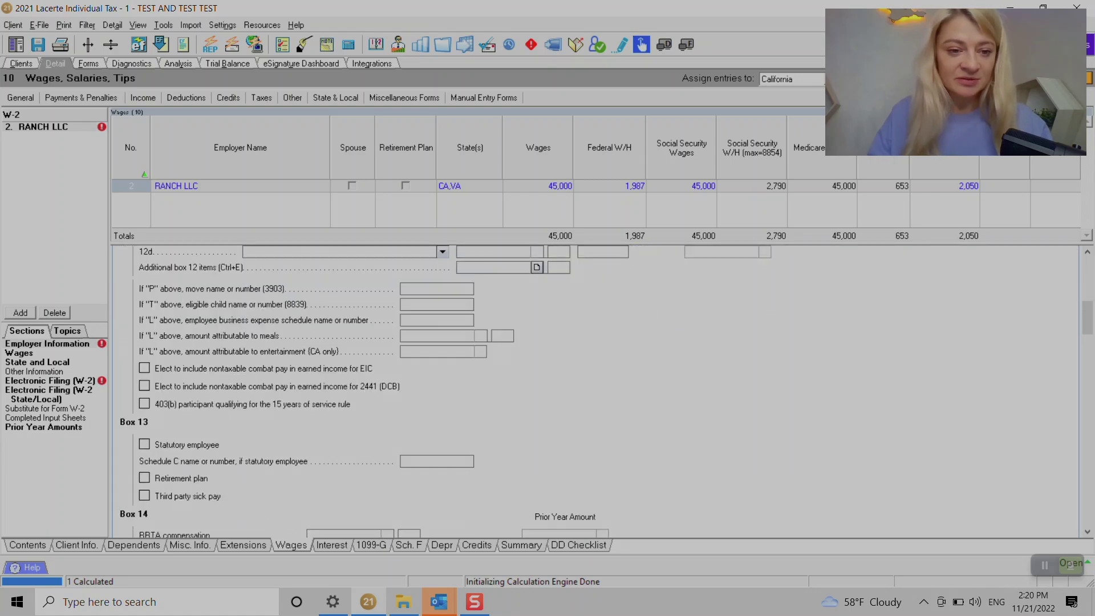
pyautogui.scroll(-12, 596, 390)
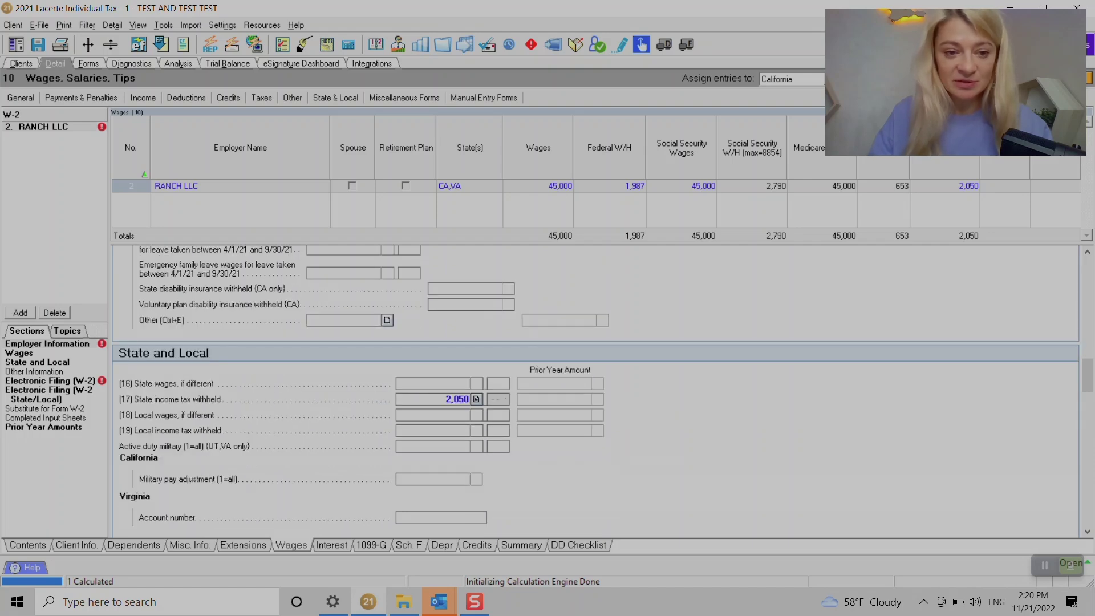
pyautogui.scroll(-3, 596, 391)
pyautogui.scroll(20, 596, 391)
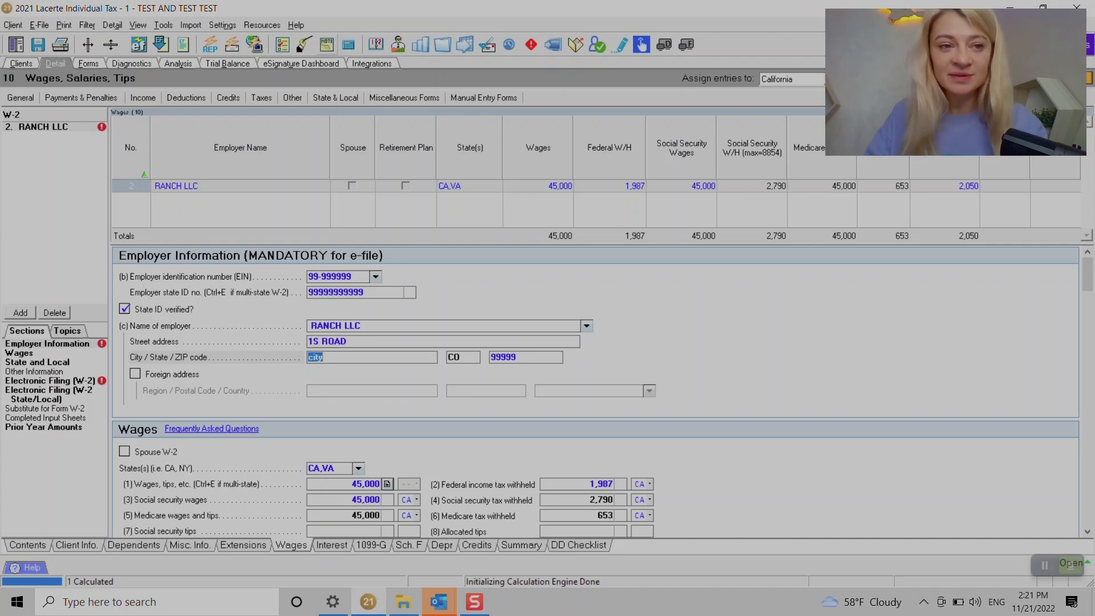
# - Open the Client Information screen of the return
pyautogui.click(20, 97)
pyautogui.click(35, 113)
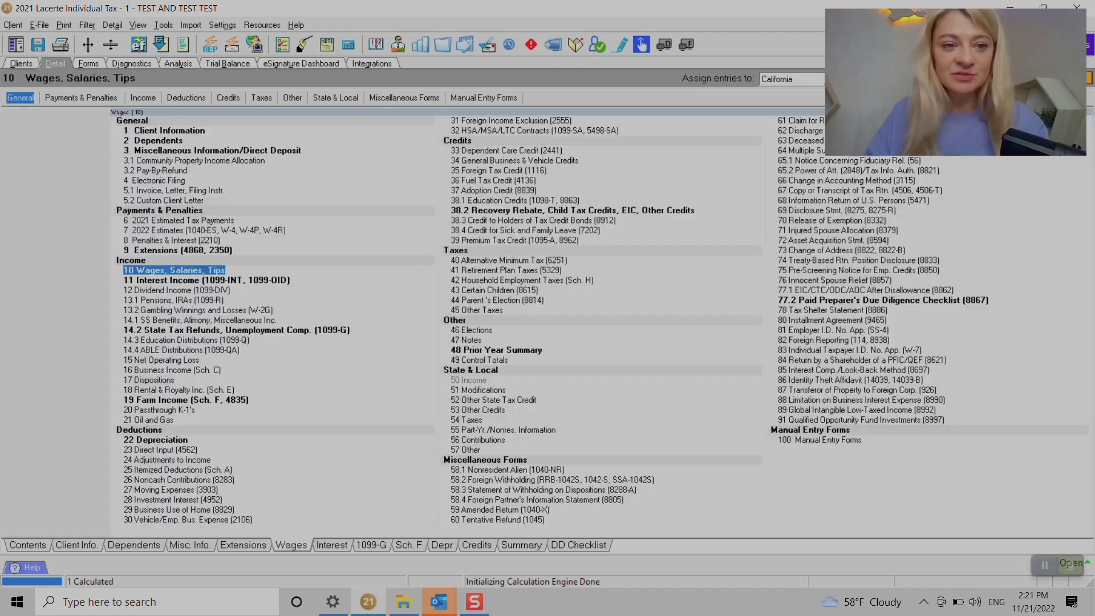
pyautogui.click(165, 130)
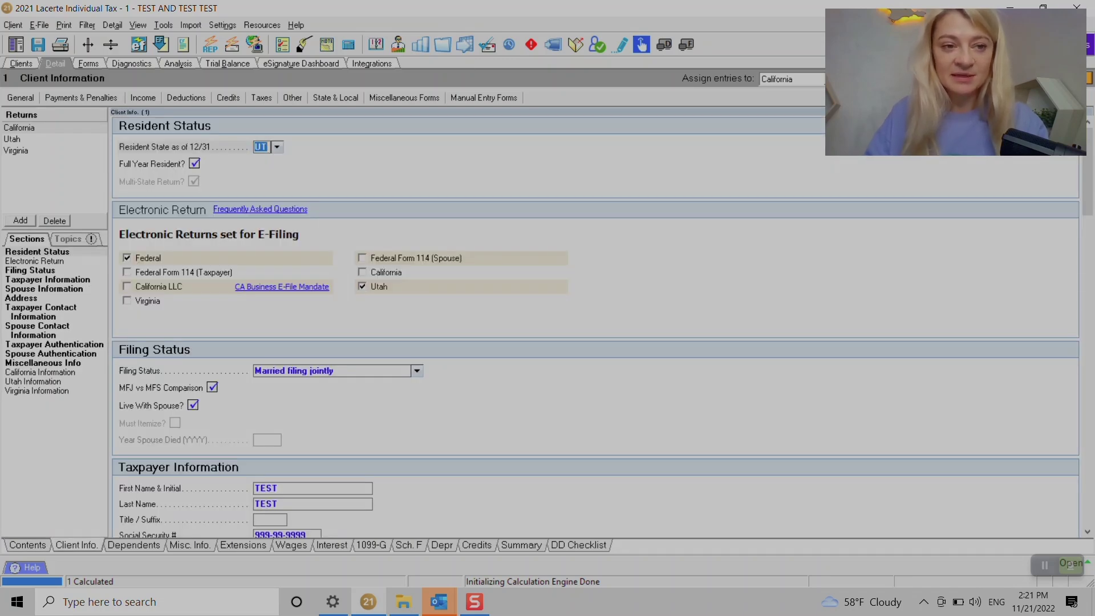
# - Examine the California and Virginia entries in the returns list and try to add another state return
pyautogui.click(19, 128)
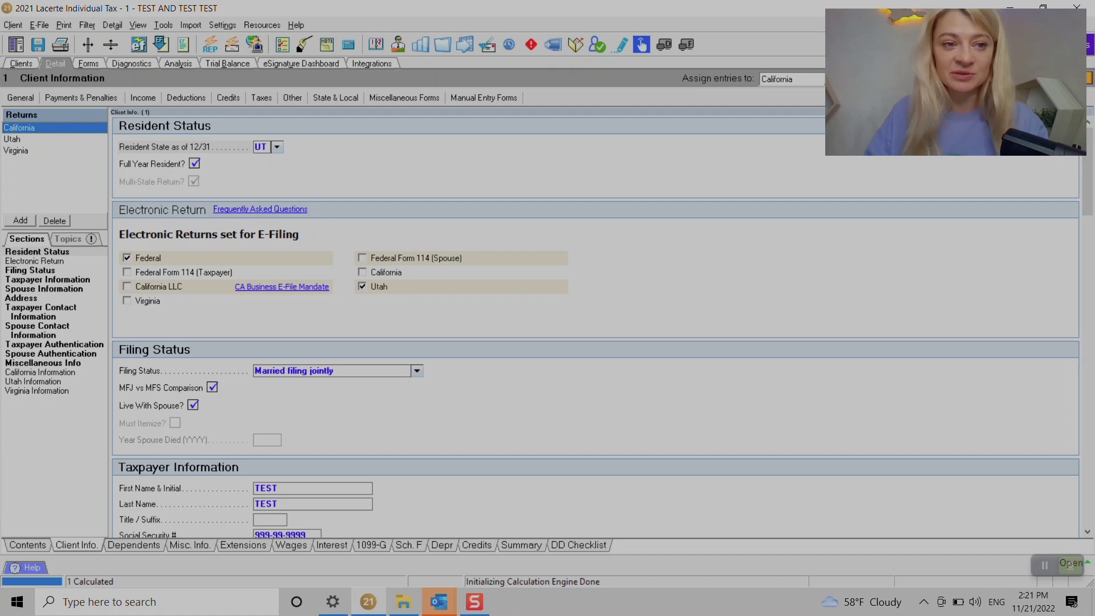
pyautogui.click(20, 220)
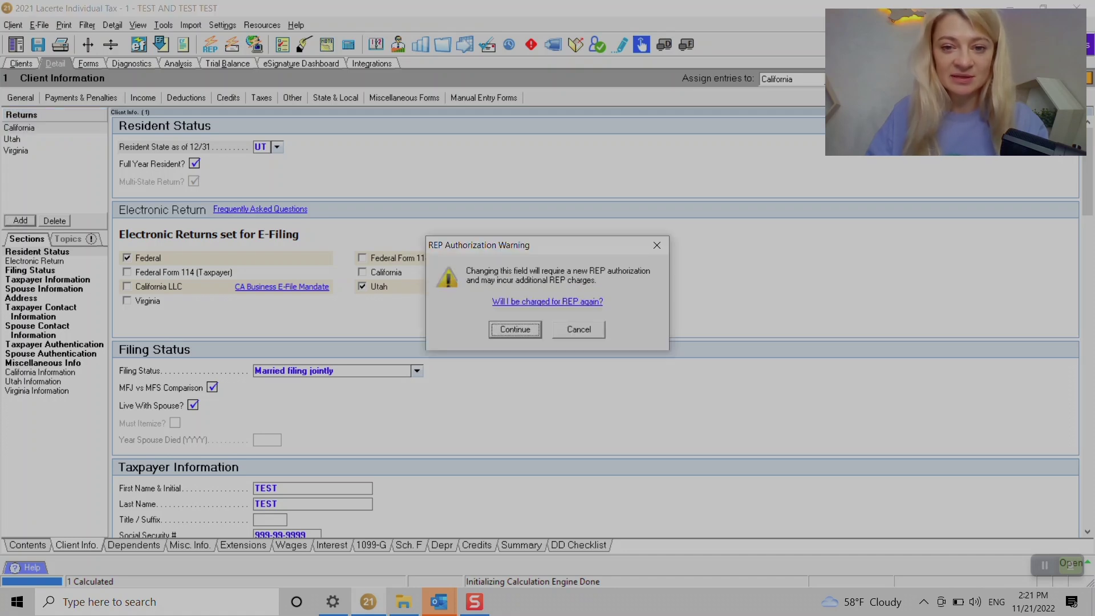
pyautogui.click(656, 244)
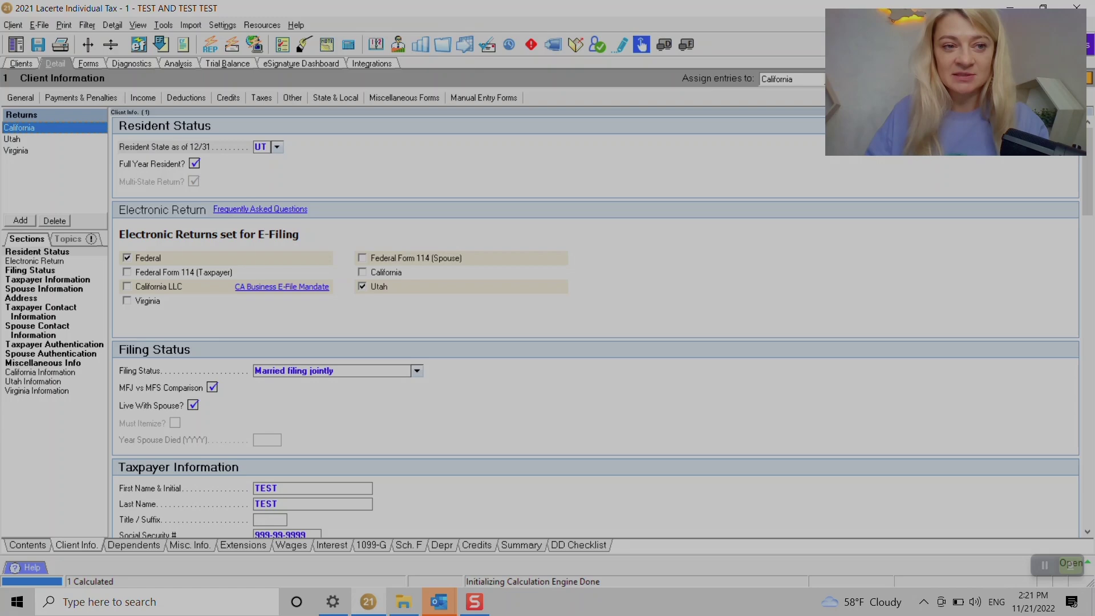
pyautogui.click(16, 151)
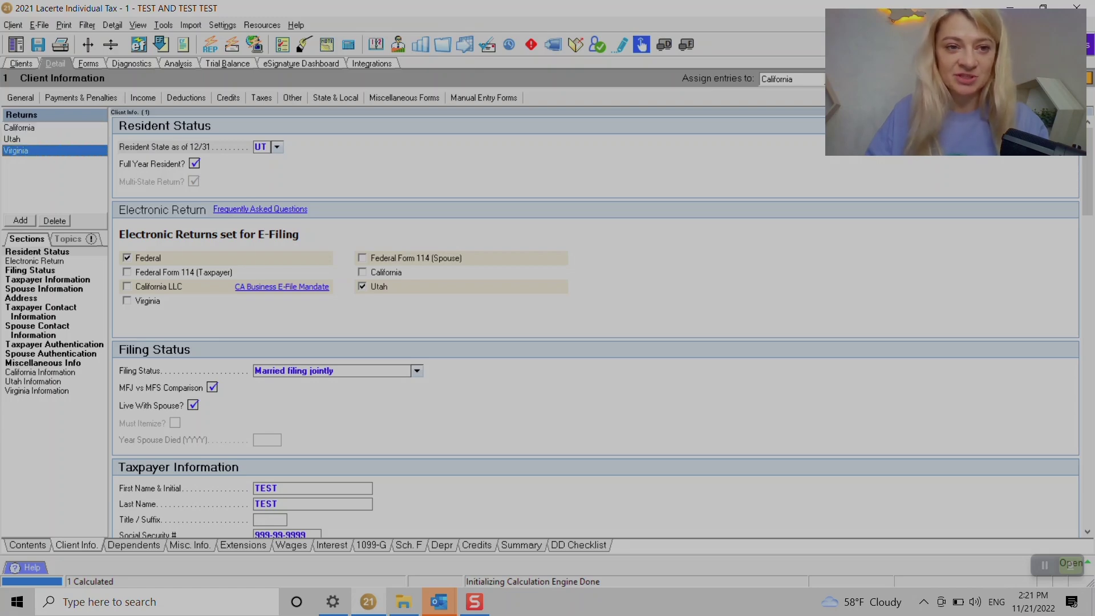
# - Open the RANCH LLC W-2 and review how box 1 wages are allocated between California and Virginia, including the Source column
pyautogui.click(143, 97)
pyautogui.click(172, 112)
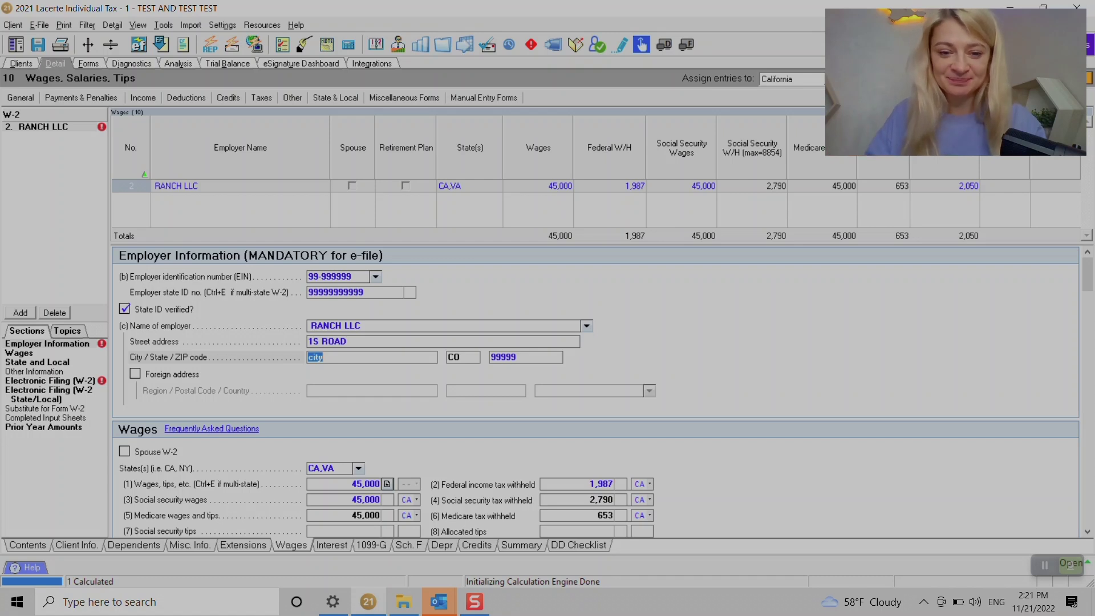
pyautogui.click(387, 484)
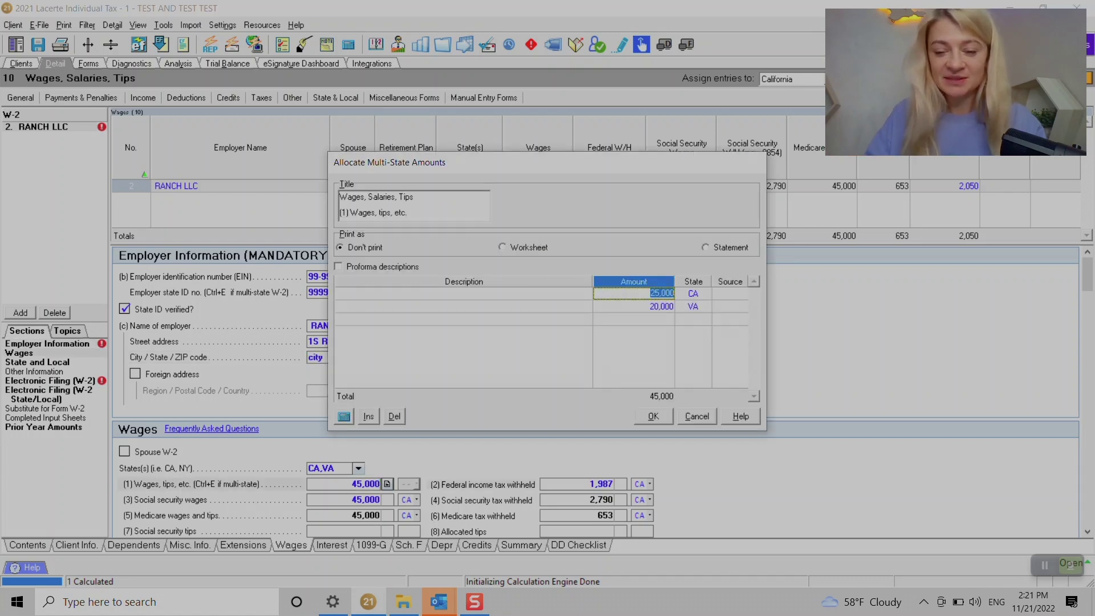
pyautogui.click(693, 294)
pyautogui.click(633, 293)
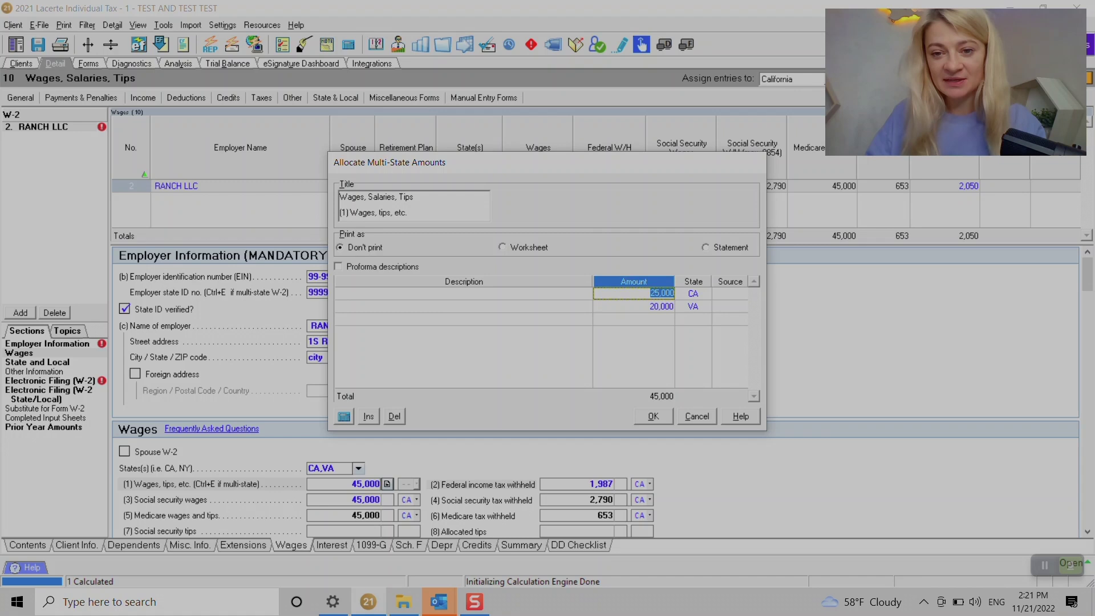
pyautogui.click(693, 293)
pyautogui.click(633, 306)
pyautogui.click(692, 306)
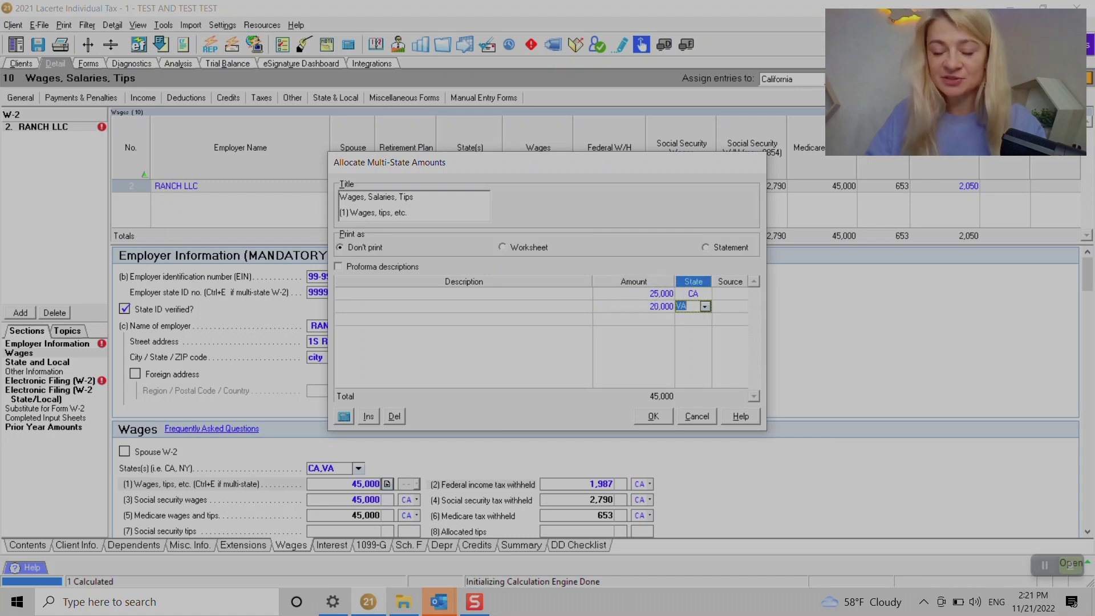
pyautogui.click(726, 293)
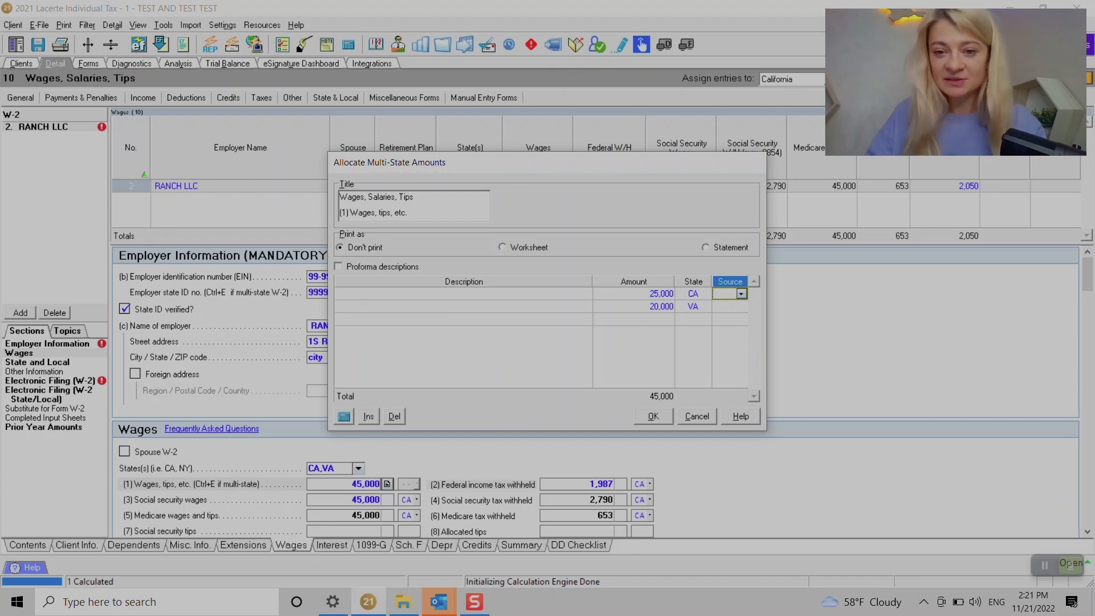
pyautogui.click(633, 293)
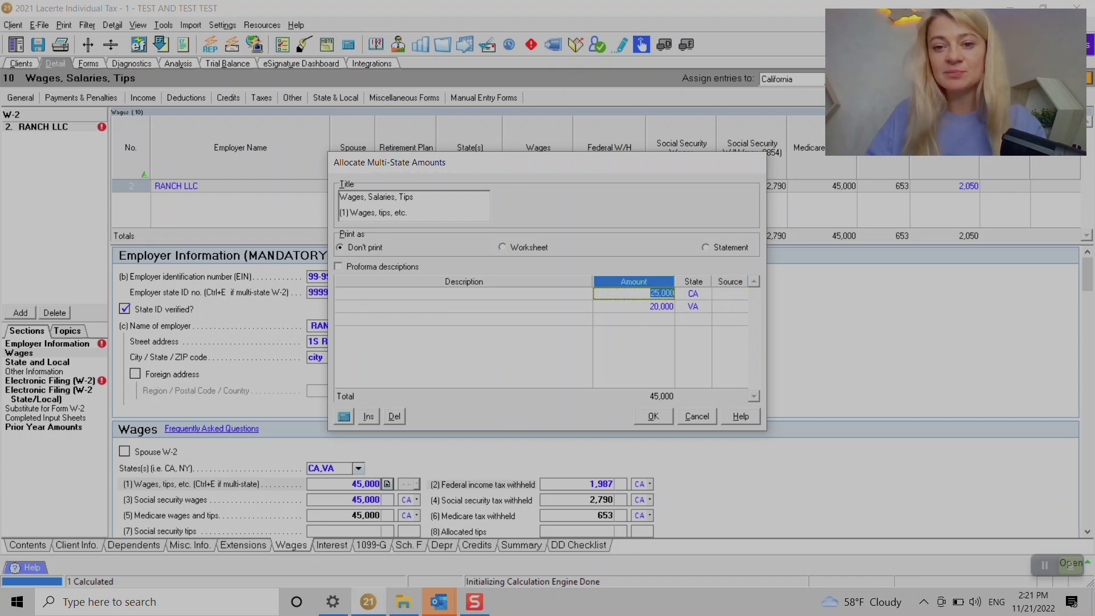
pyautogui.click(693, 294)
pyautogui.click(633, 306)
pyautogui.press('Return')
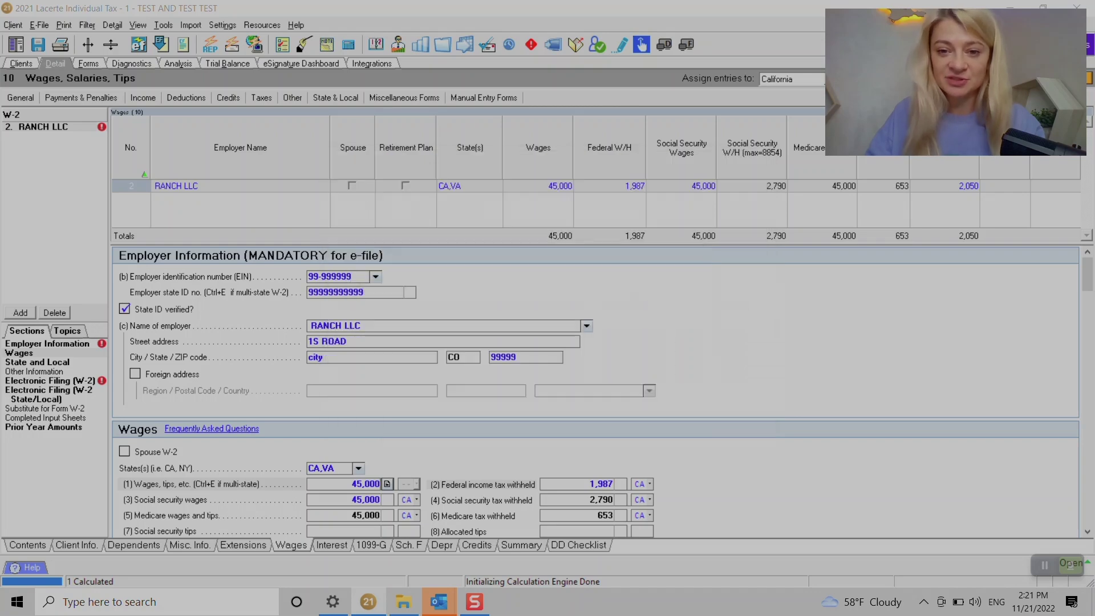
# - Review the California and Virginia allocation of the W-2's box 17 state income tax withheld
pyautogui.scroll(-10, 603, 392)
pyautogui.scroll(-5, 595, 391)
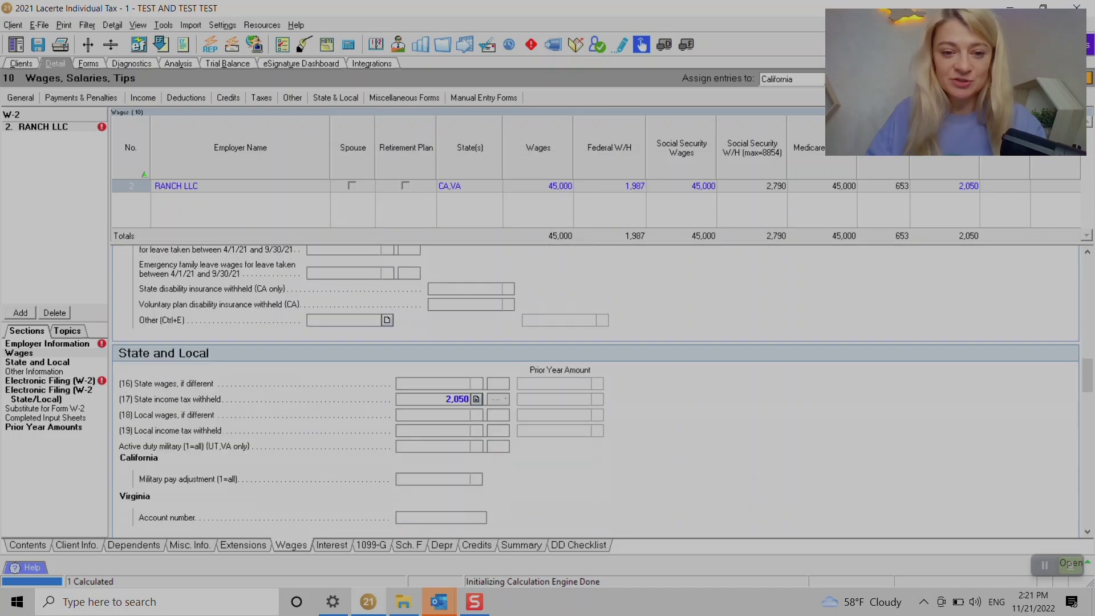
pyautogui.click(476, 399)
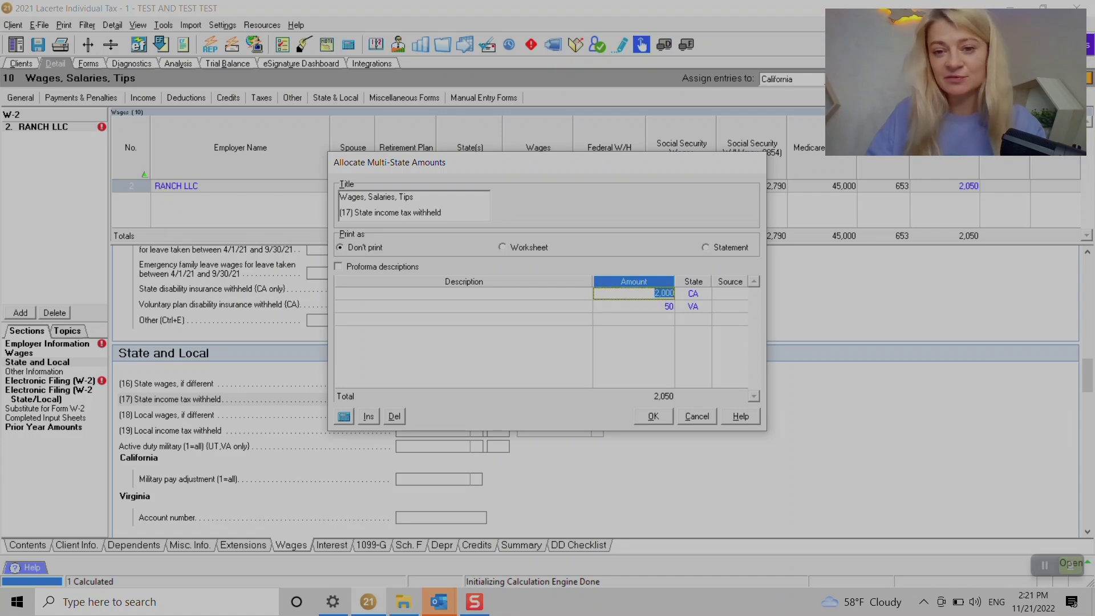
pyautogui.press('Tab')
pyautogui.press('Tab')
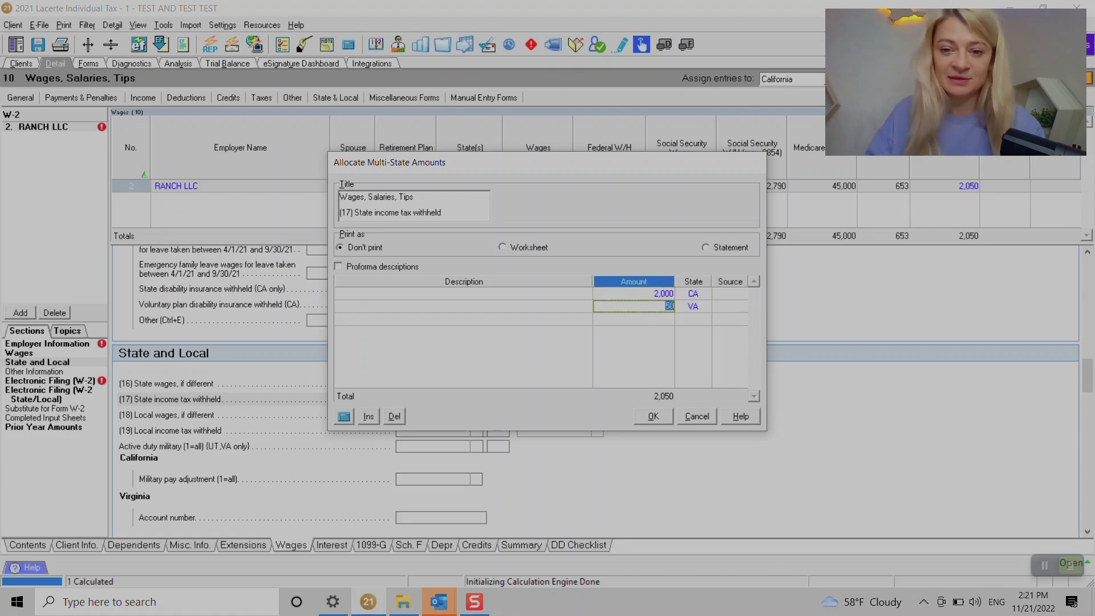
pyautogui.press('Return')
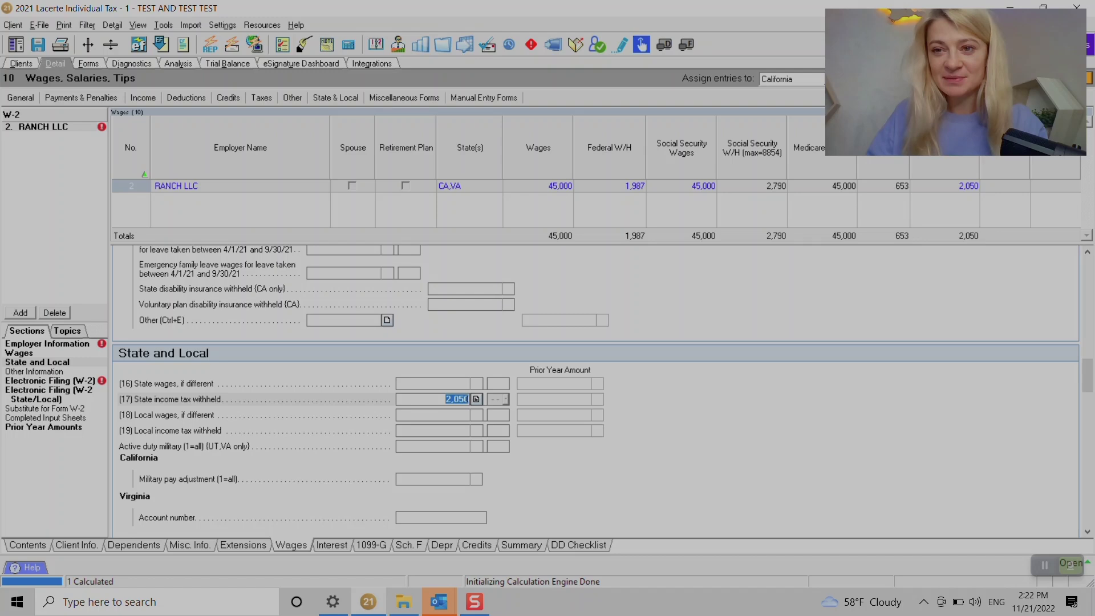
# - Check the wages line on federal Form 1040 and the income columns of California Schedule CA-NR
pyautogui.hotkey('alt', 'f')
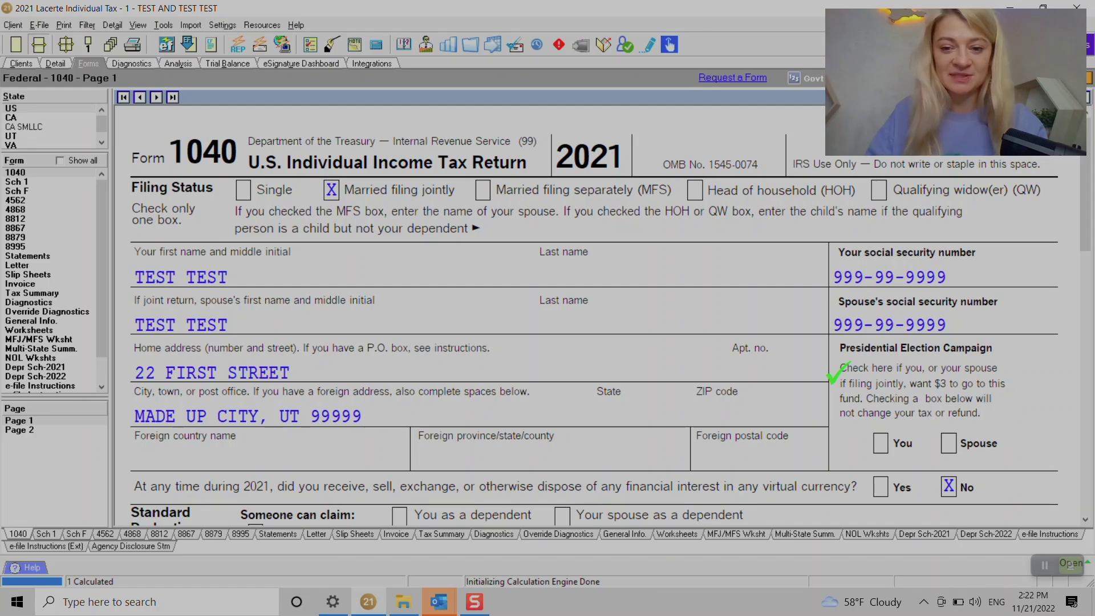
pyautogui.scroll(-5, 593, 313)
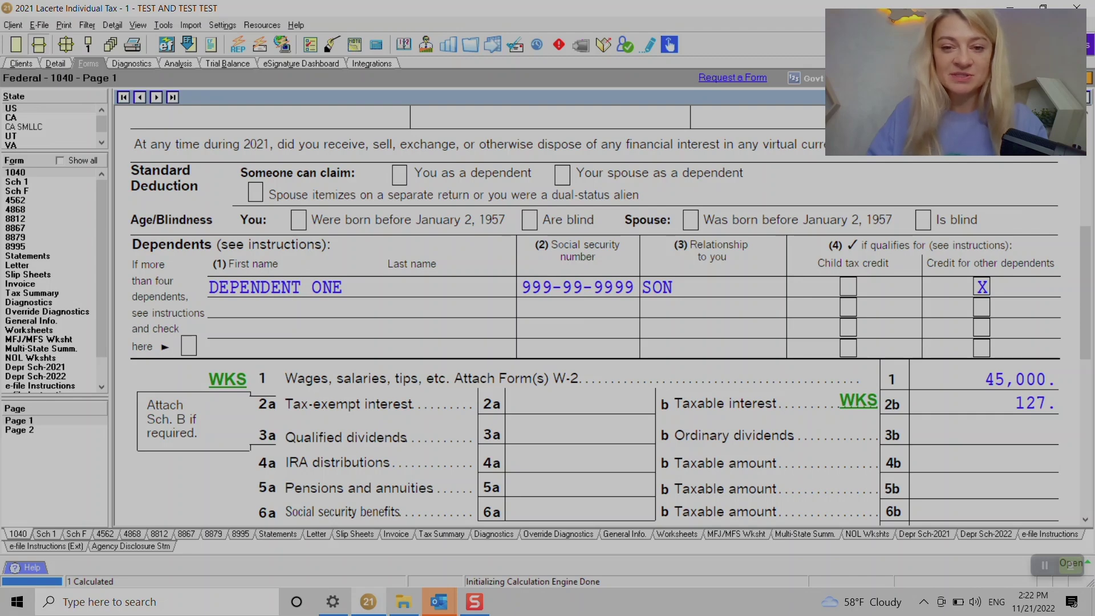
pyautogui.click(11, 117)
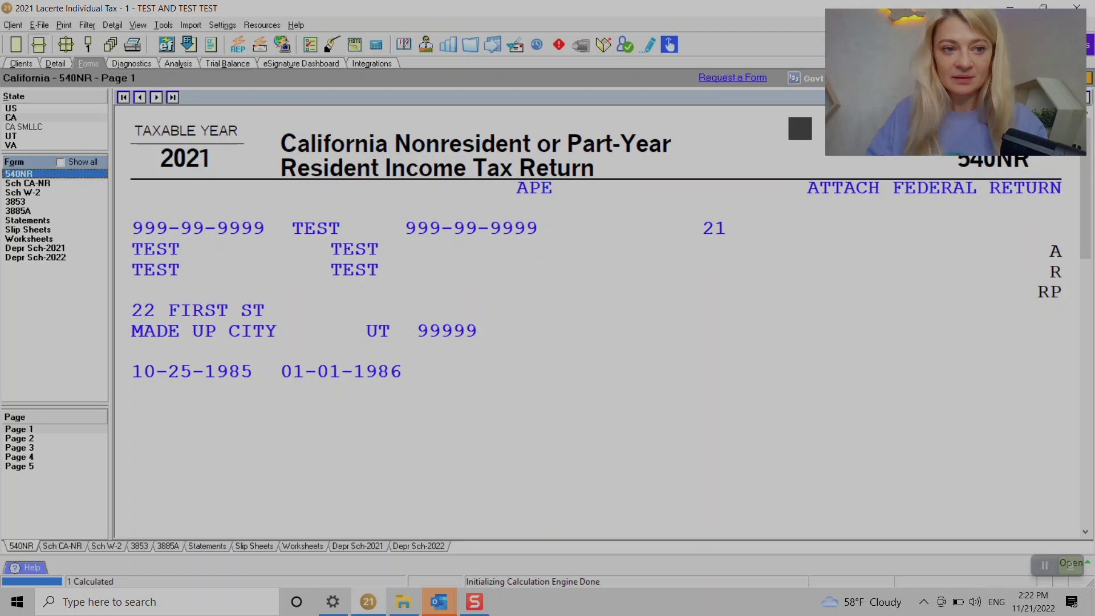
pyautogui.click(27, 183)
pyautogui.scroll(-5, 596, 322)
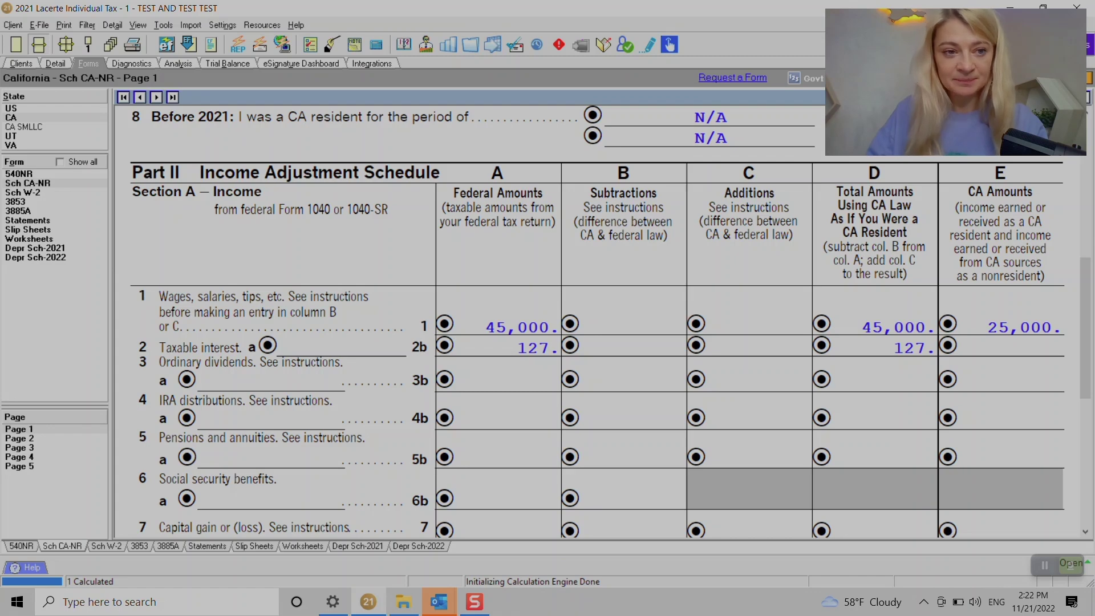
# - Examine California Form 540NR for its filing status, W-2 wages, income tax withheld and overpaid tax lines
pyautogui.click(18, 173)
pyautogui.scroll(-6, 596, 321)
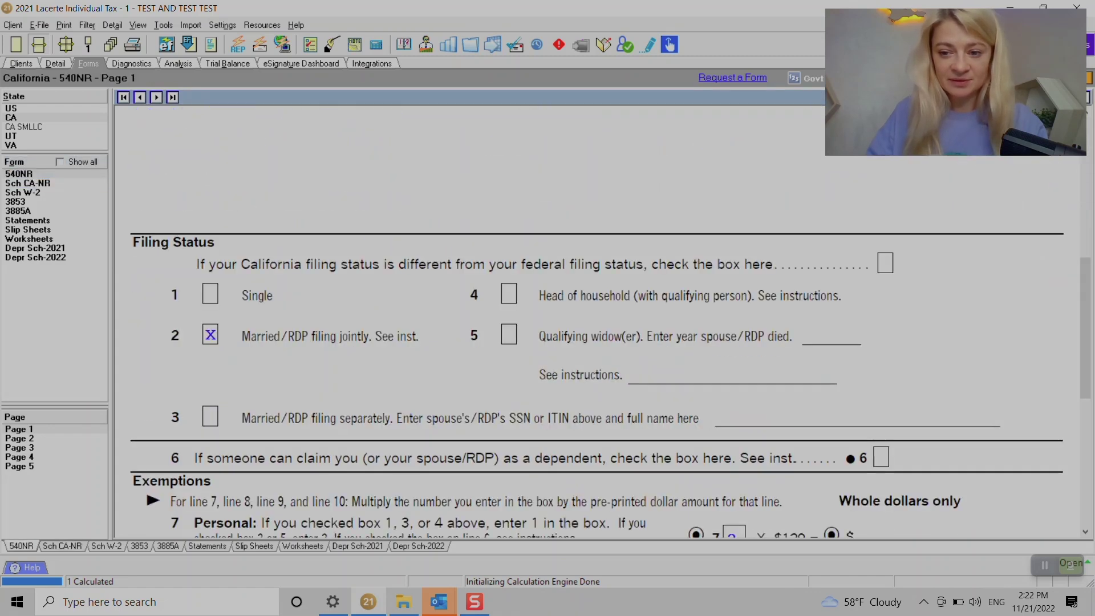
pyautogui.click(19, 438)
pyautogui.click(19, 448)
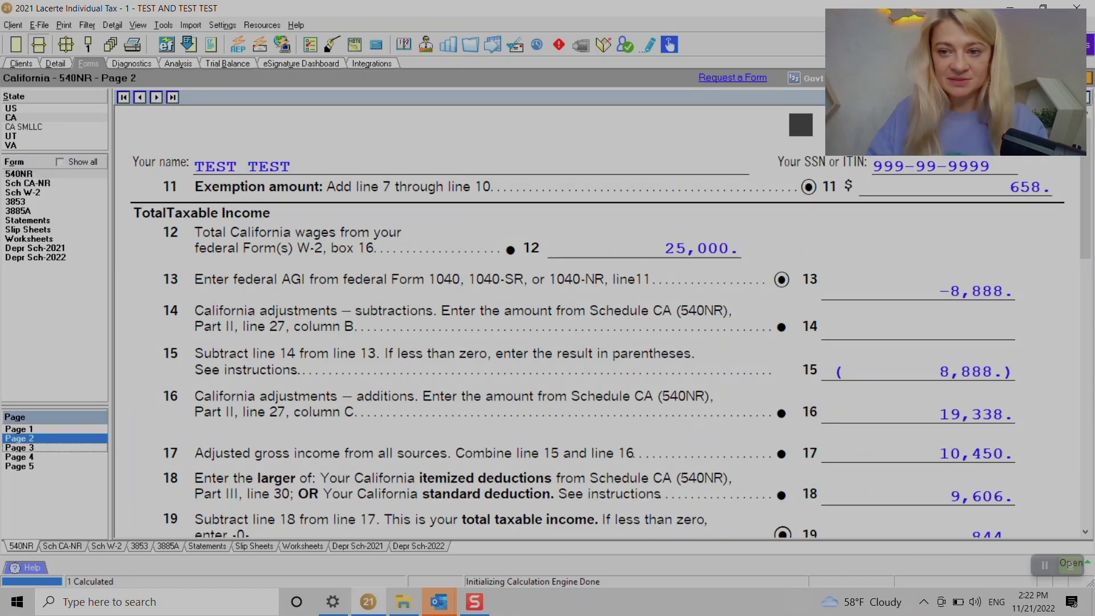
pyautogui.press('pagedown')
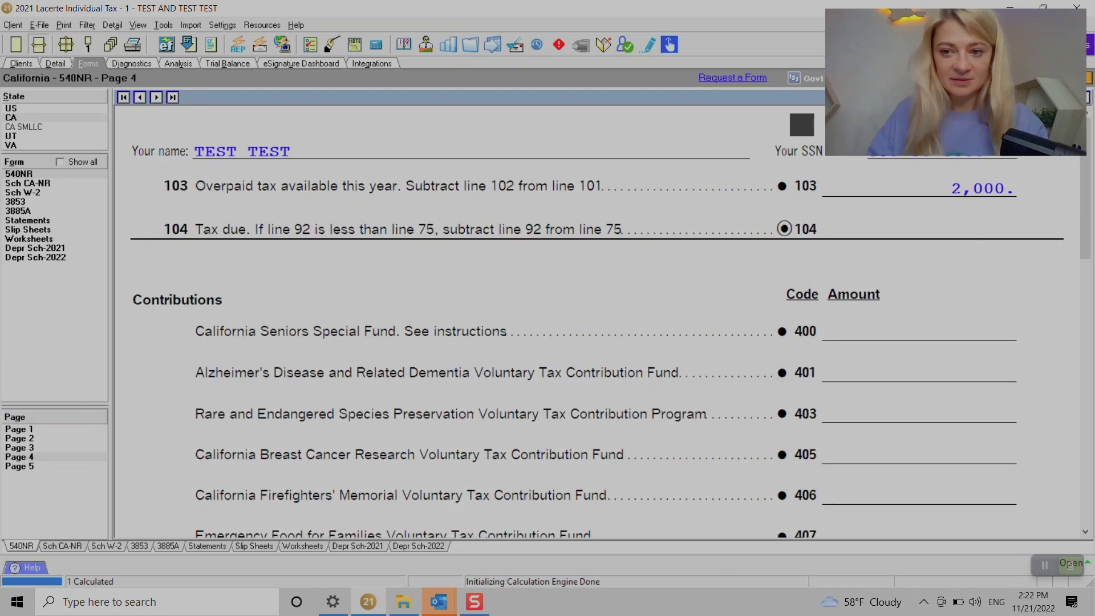
pyautogui.scroll(3, 597, 319)
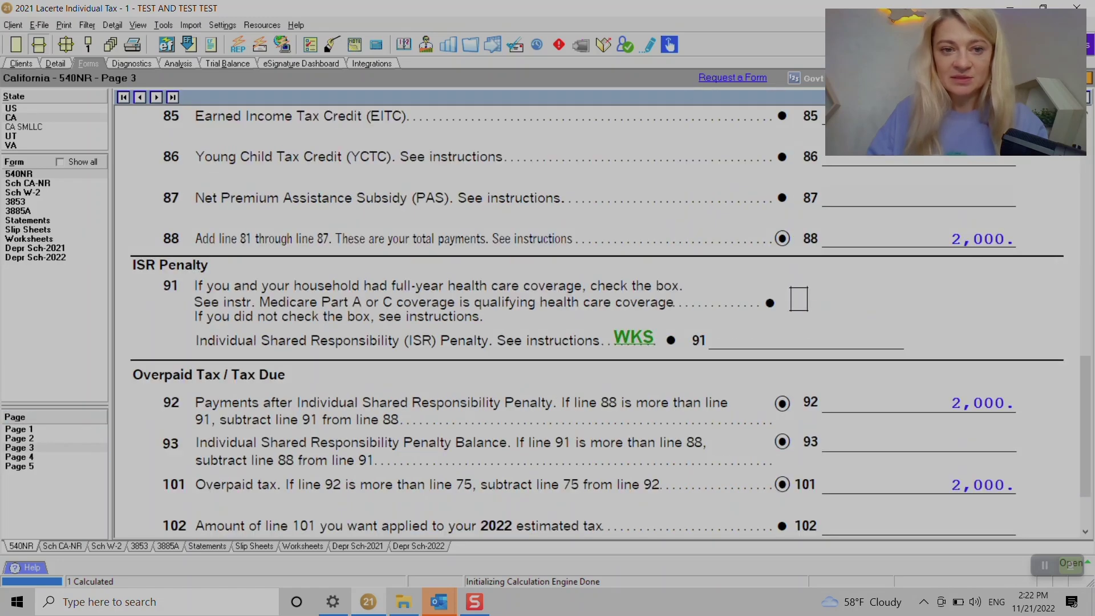
pyautogui.scroll(6, 597, 320)
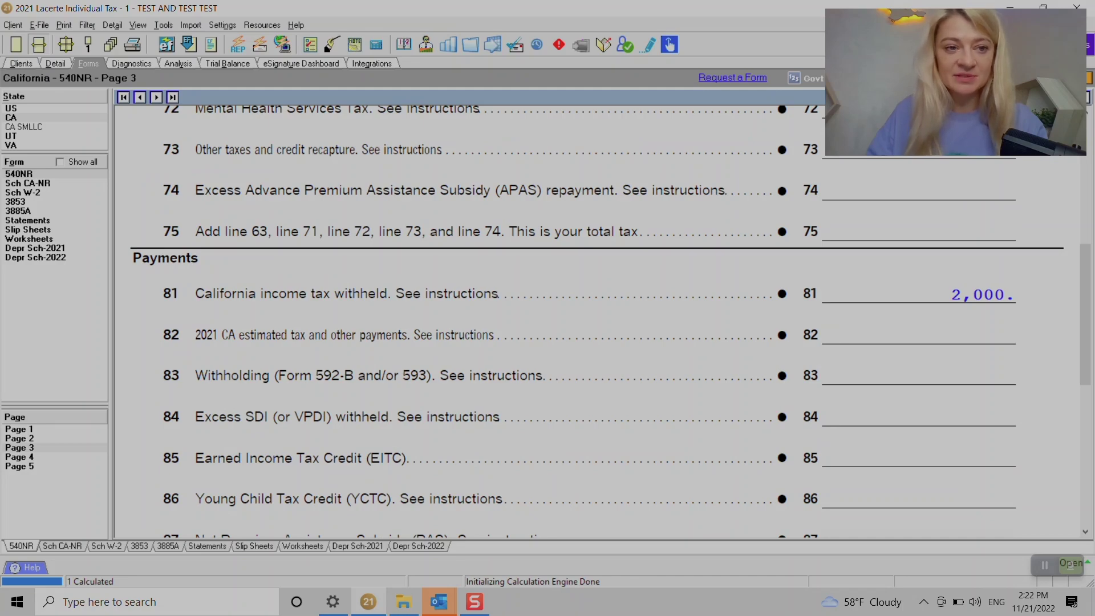
# - Examine Virginia Form 763 for its taxable income, tax withheld and nonresident allocation percentage lines
pyautogui.click(11, 144)
pyautogui.scroll(-4, 597, 319)
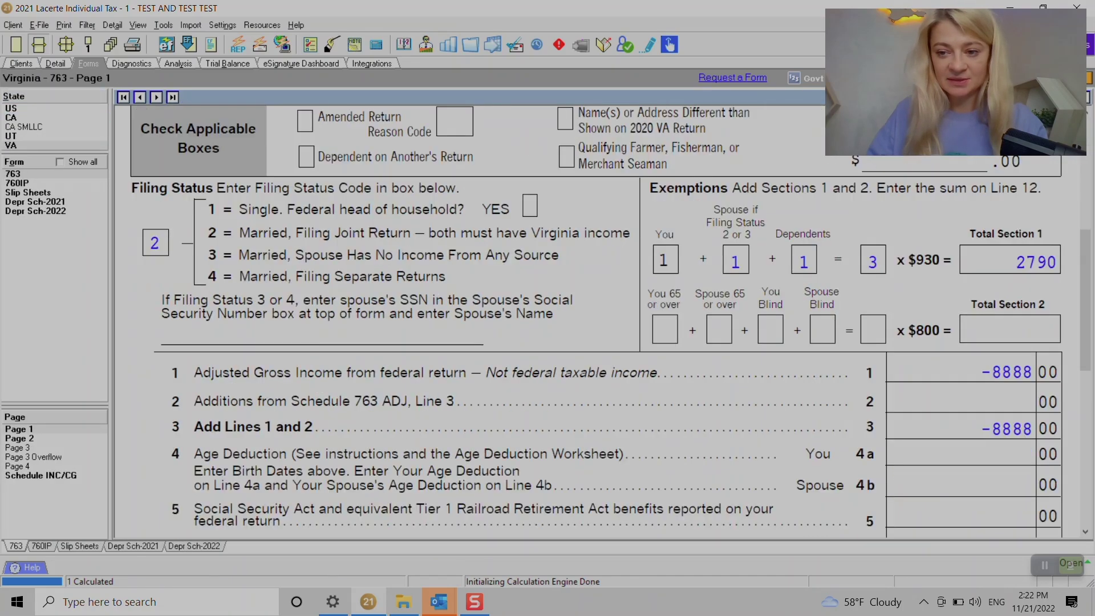
pyautogui.scroll(-5, 597, 319)
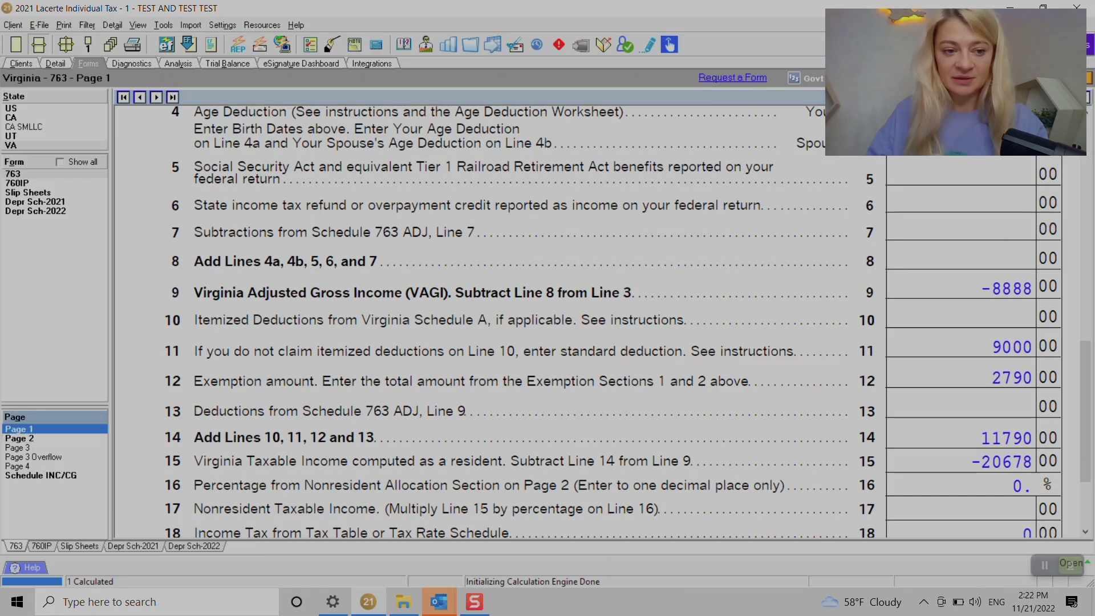
pyautogui.scroll(-3, 597, 320)
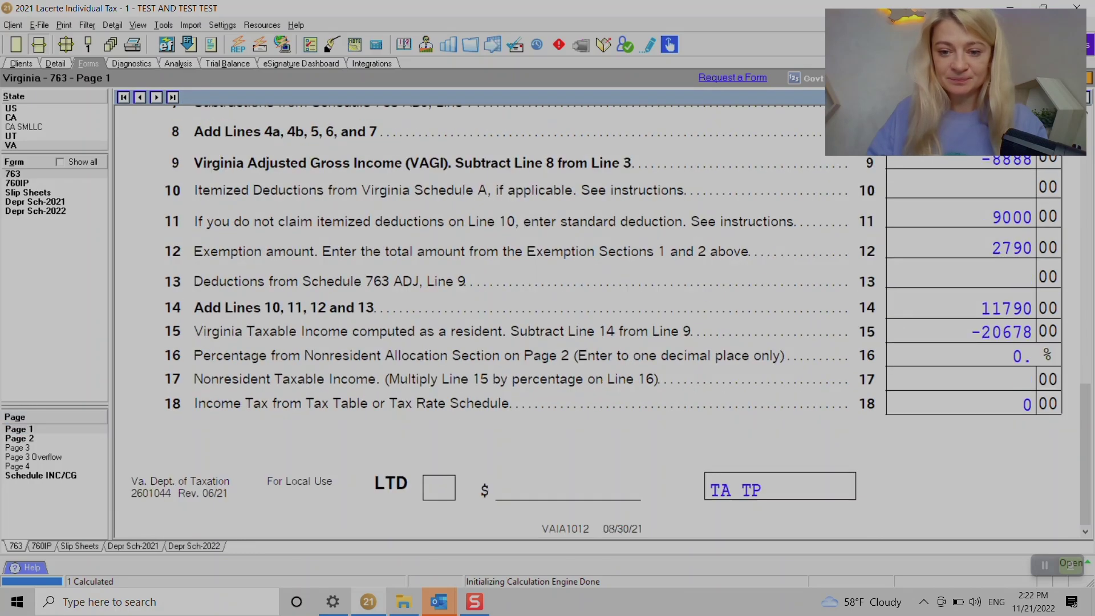
pyautogui.scroll(6, 597, 319)
pyautogui.click(19, 438)
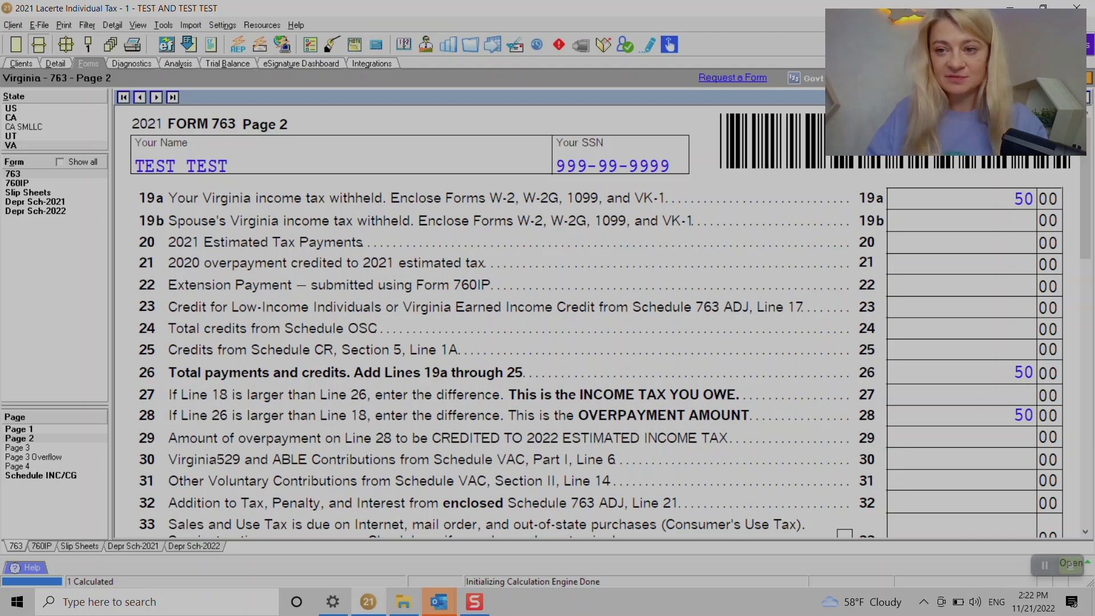
pyautogui.scroll(-6, 597, 319)
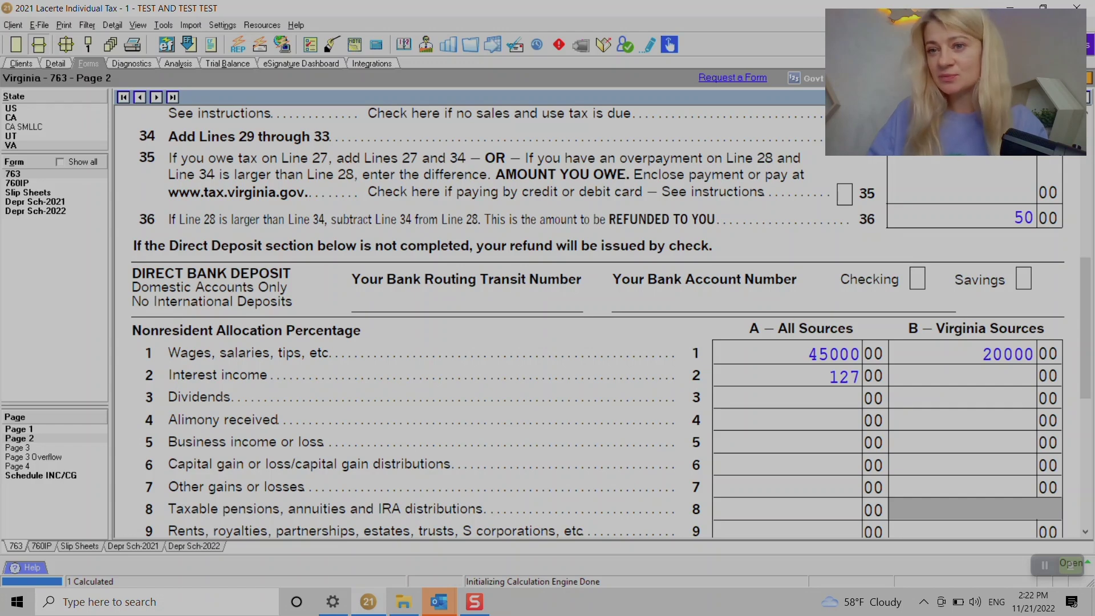
# - In the W-2's box 1 multi-state allocation, set the California amount's source to S and leave the Virginia source blank
pyautogui.hotkey('alt', 'd')
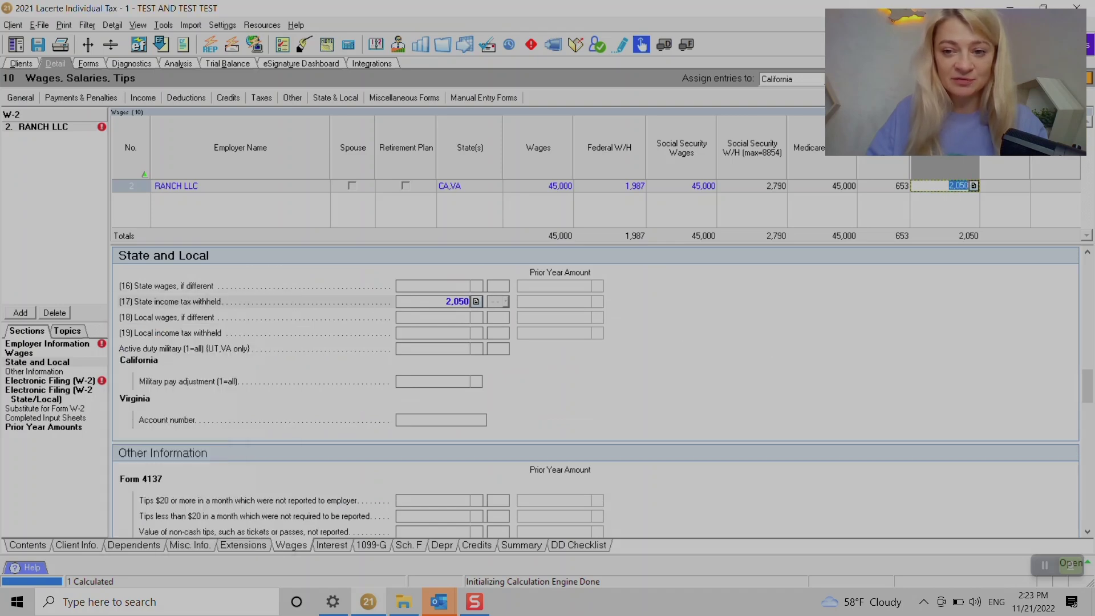
pyautogui.moveTo(1087, 385); pyautogui.dragTo(1087, 272)
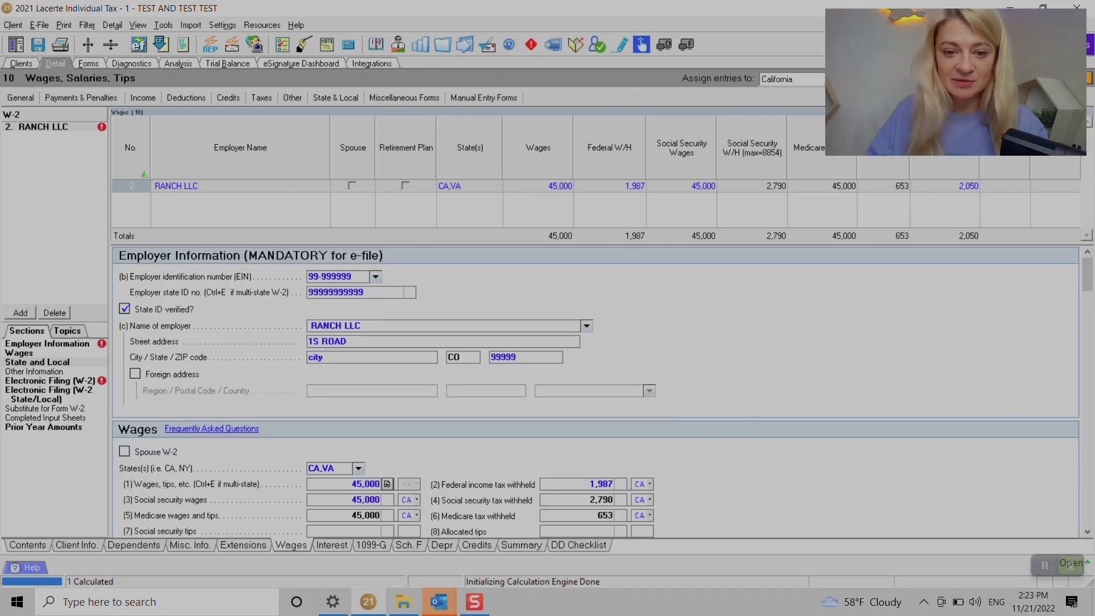
pyautogui.hotkey('ctrl', 'e')
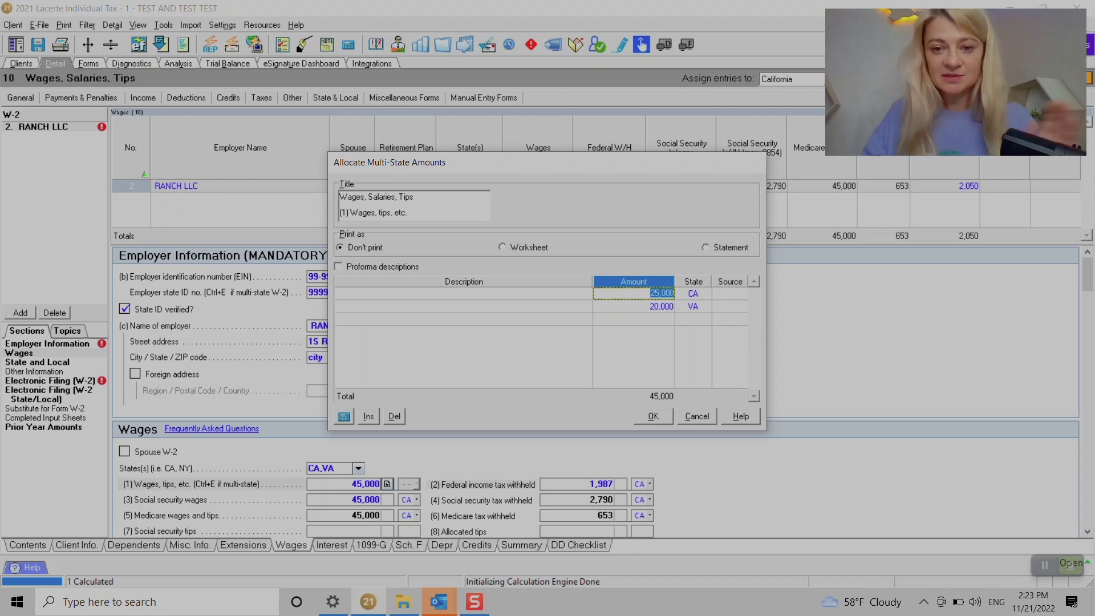
pyautogui.click(725, 293)
pyautogui.write('S')
pyautogui.click(725, 306)
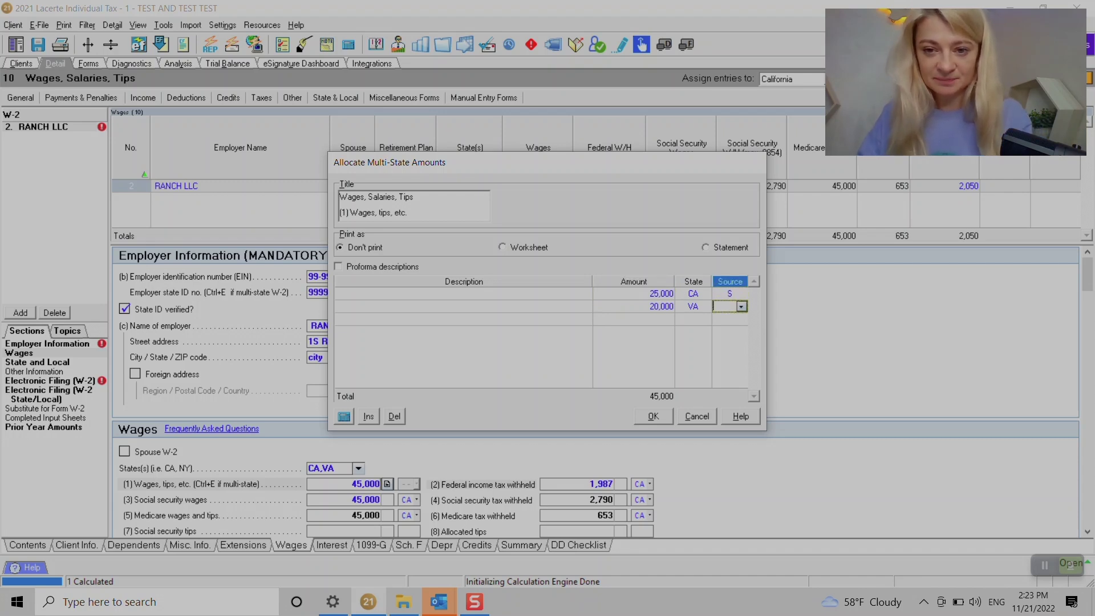
pyautogui.write('S')
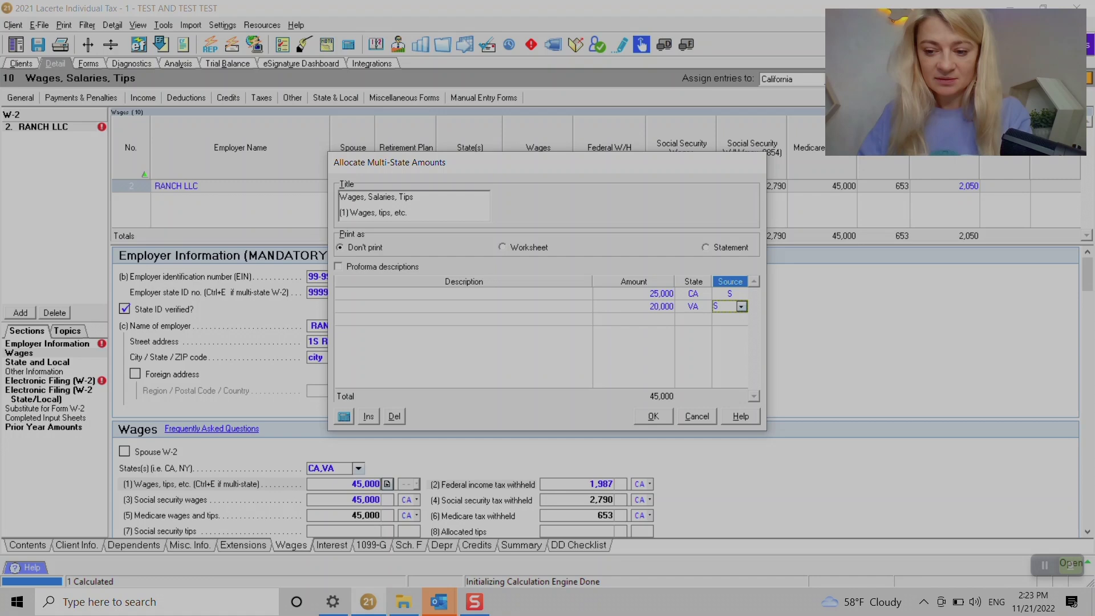
pyautogui.press('BackSpace')
pyautogui.press('Tab')
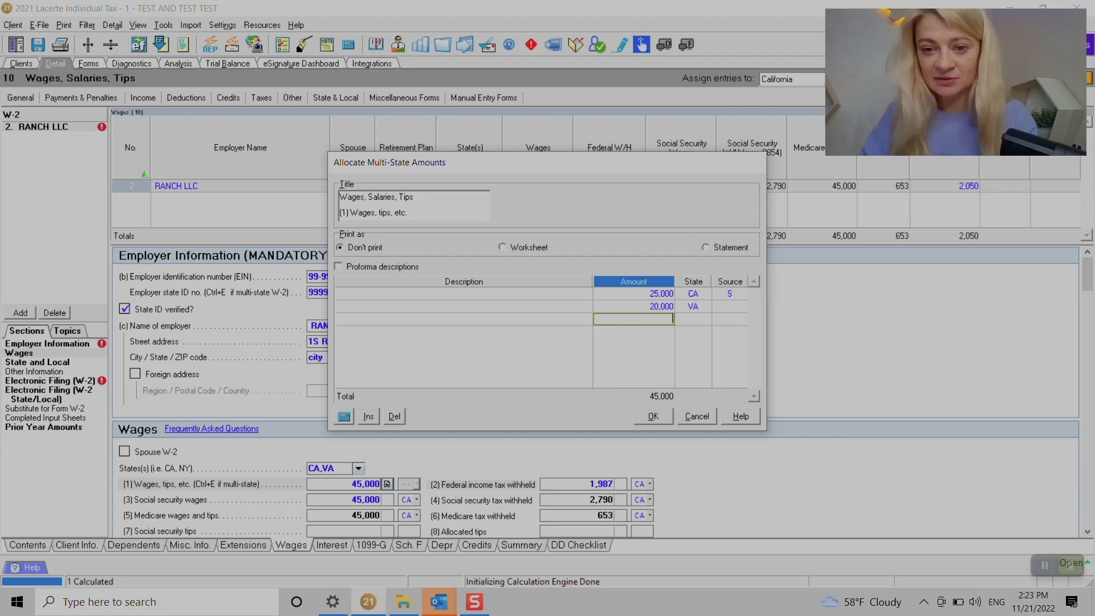
pyautogui.press('Return')
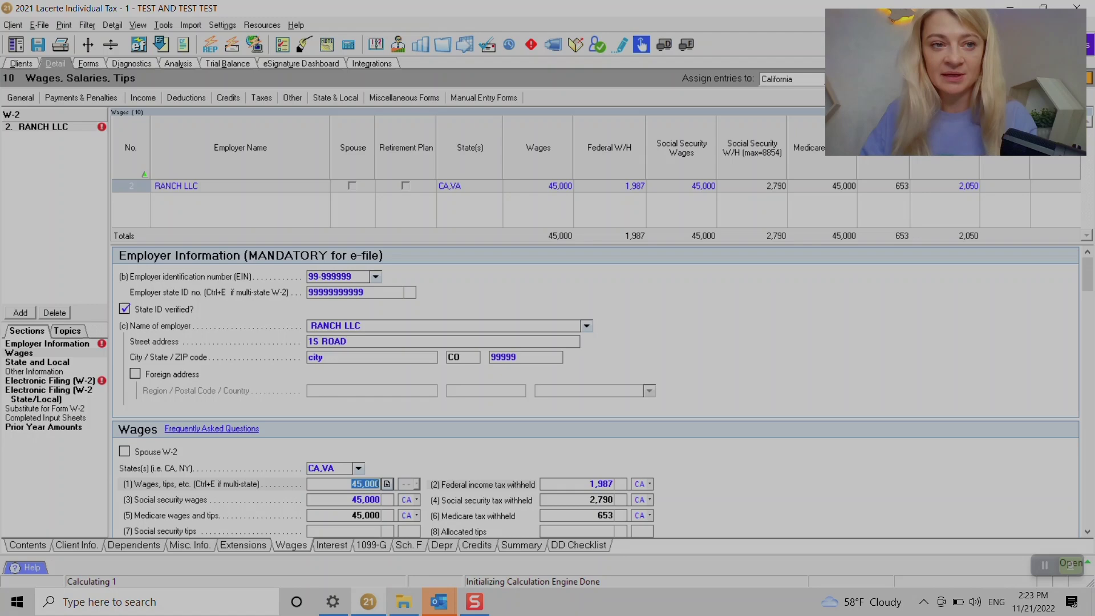
# - Open California Schedule CA-NR's income section and check the wages line on federal Form 1040
pyautogui.hotkey('alt', 'f')
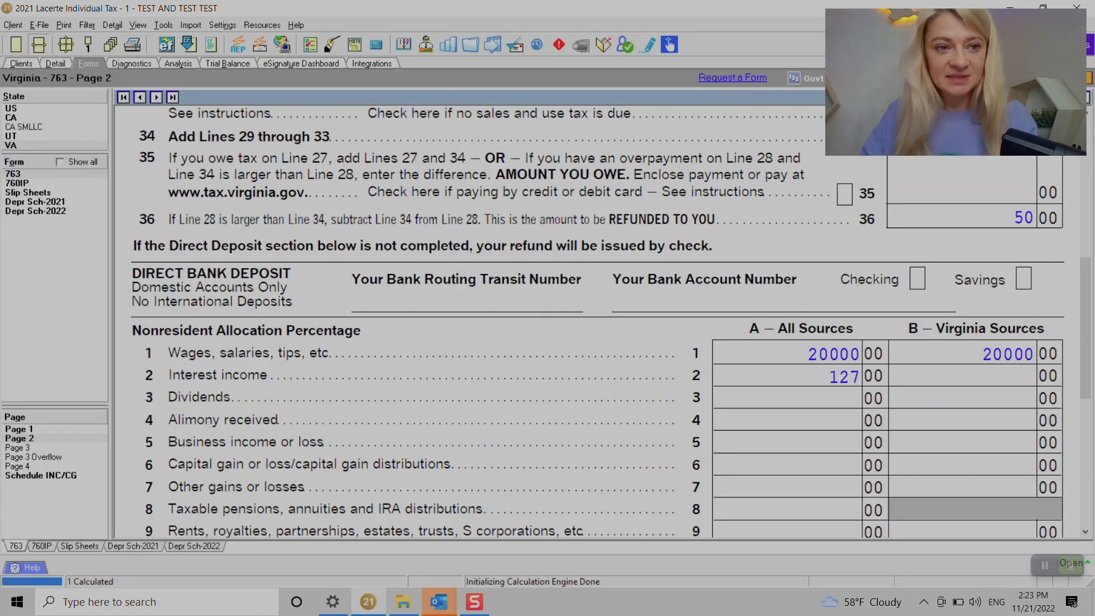
pyautogui.click(11, 118)
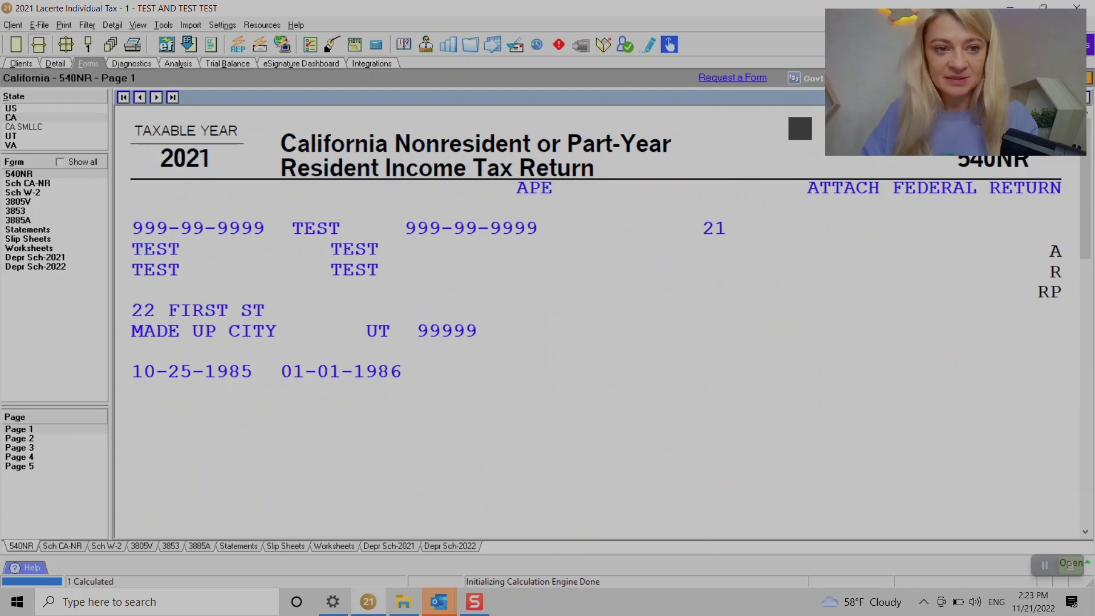
pyautogui.click(27, 183)
pyautogui.scroll(-5, 589, 321)
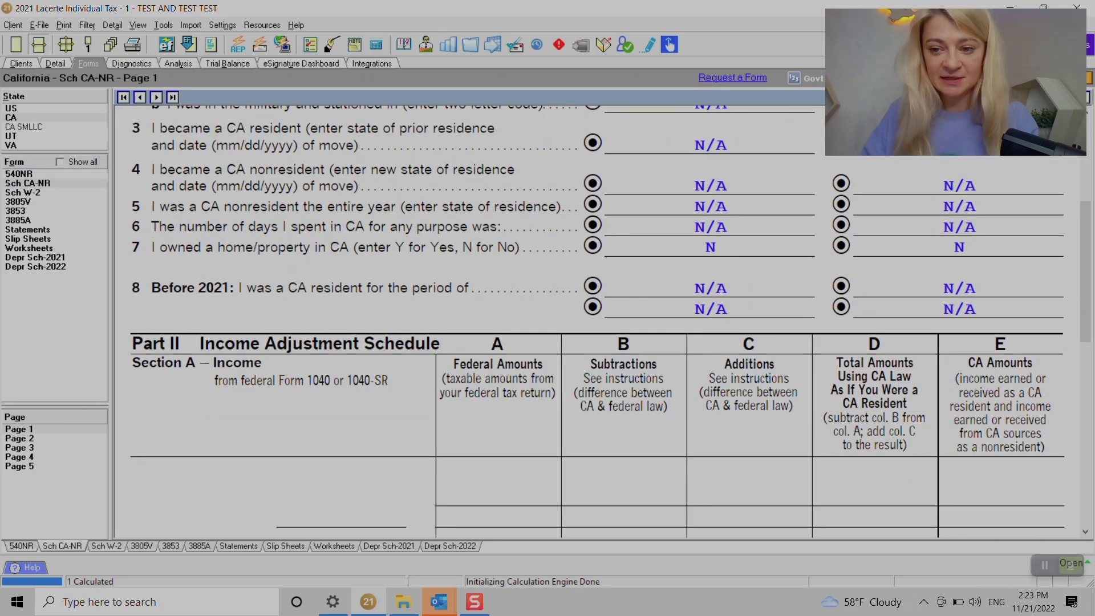
pyautogui.click(11, 108)
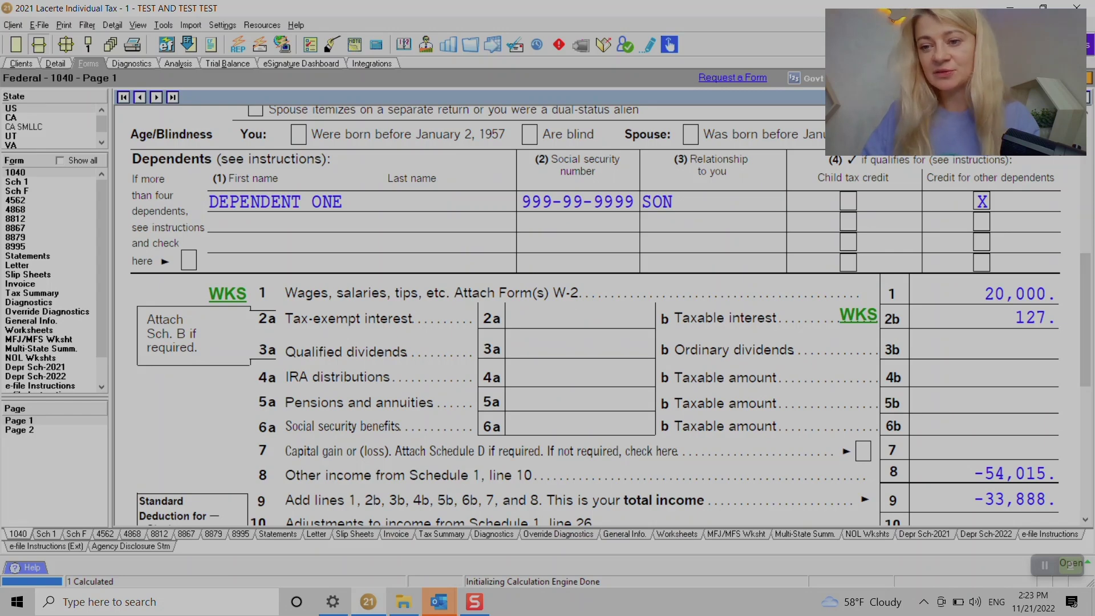
# - Set the Virginia amount's source to S in the W-2's box 1 multi-state allocation
pyautogui.doubleClick(1018, 293)
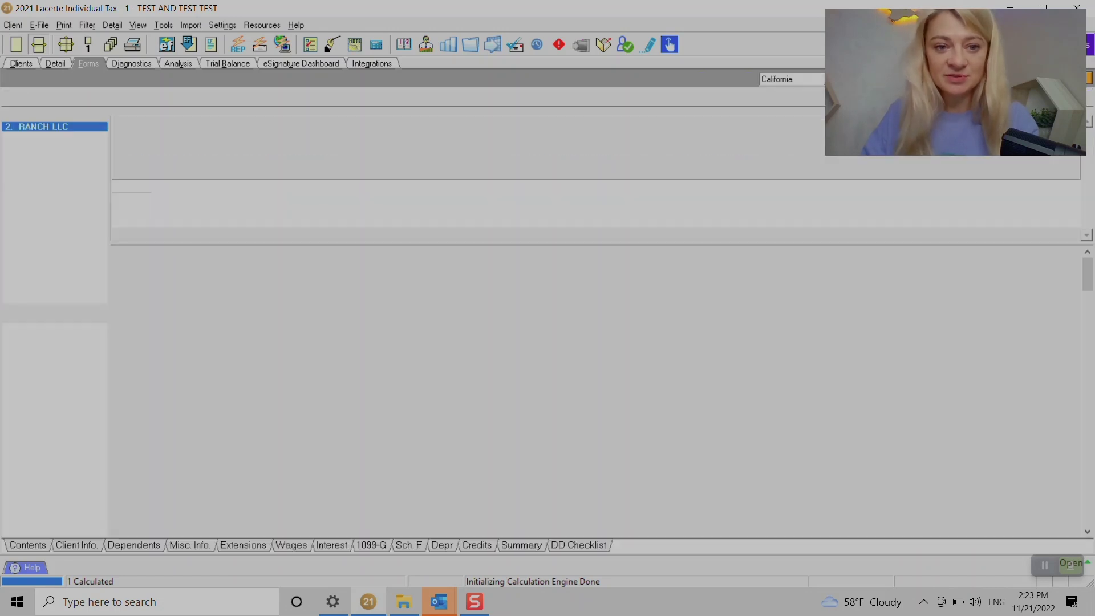
pyautogui.hotkey('ctrl', 'e')
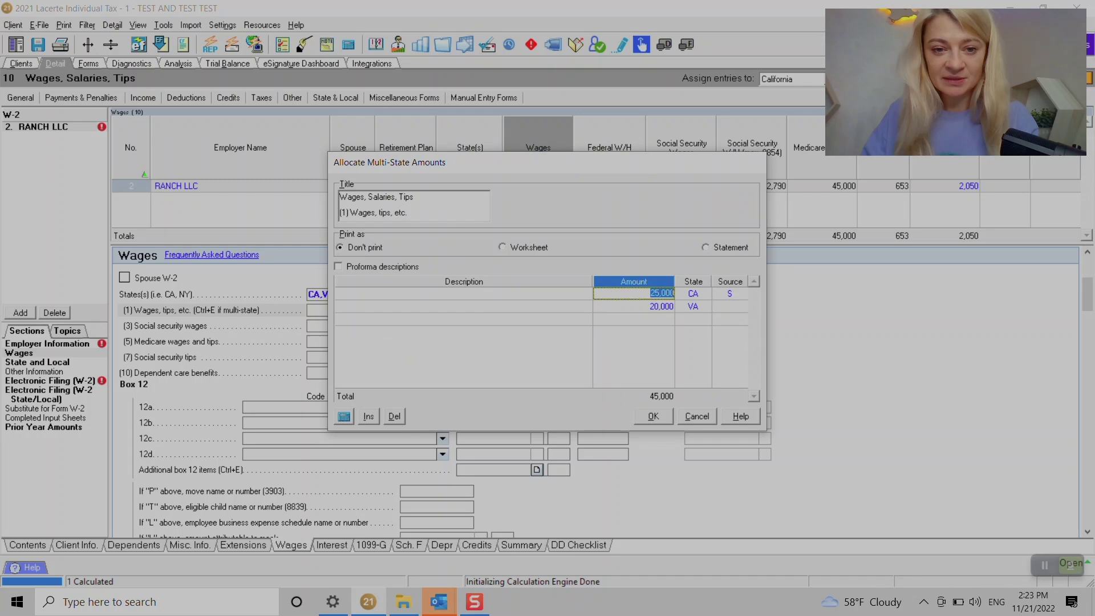
pyautogui.click(729, 306)
pyautogui.write('S')
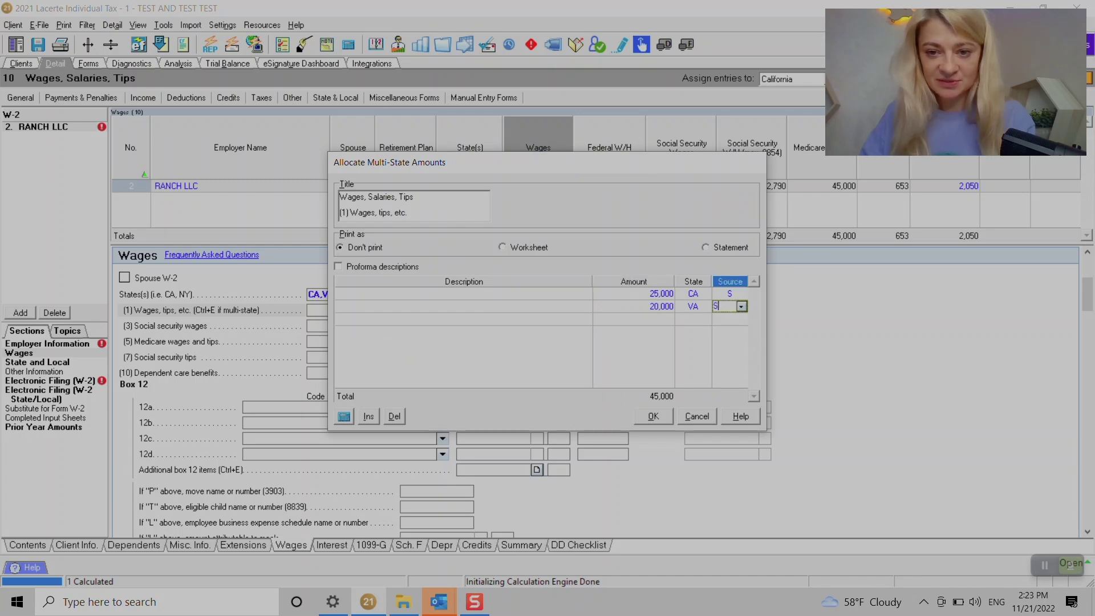
pyautogui.press('Return')
pyautogui.press('Return')
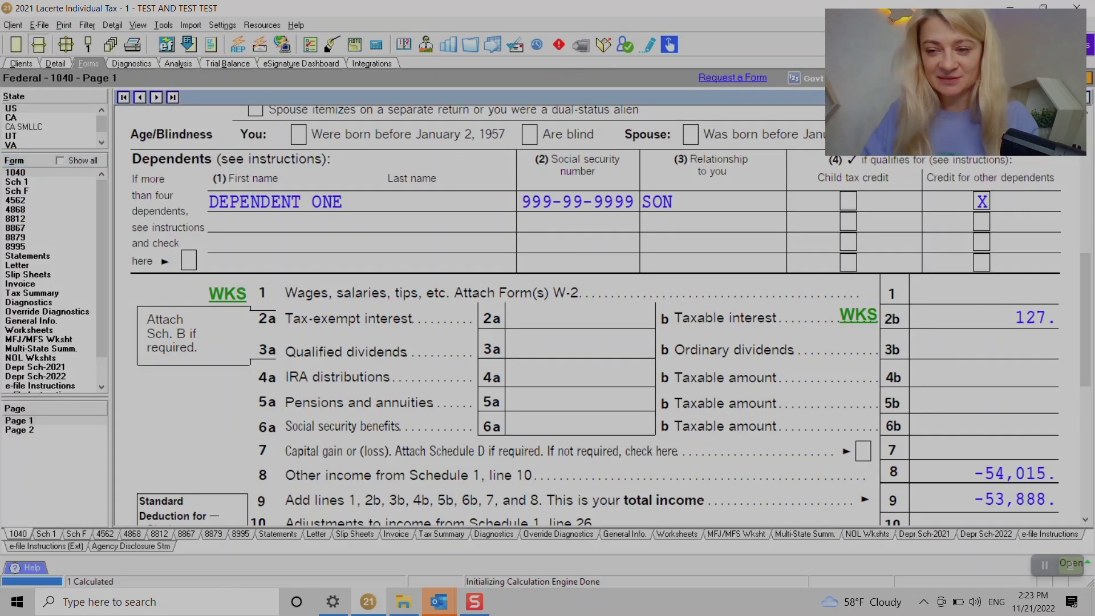
# - Add a third row of 45,000 for US, with the source left blank, to the W-2's box 1 multi-state allocation
pyautogui.hotkey('alt', 'd')
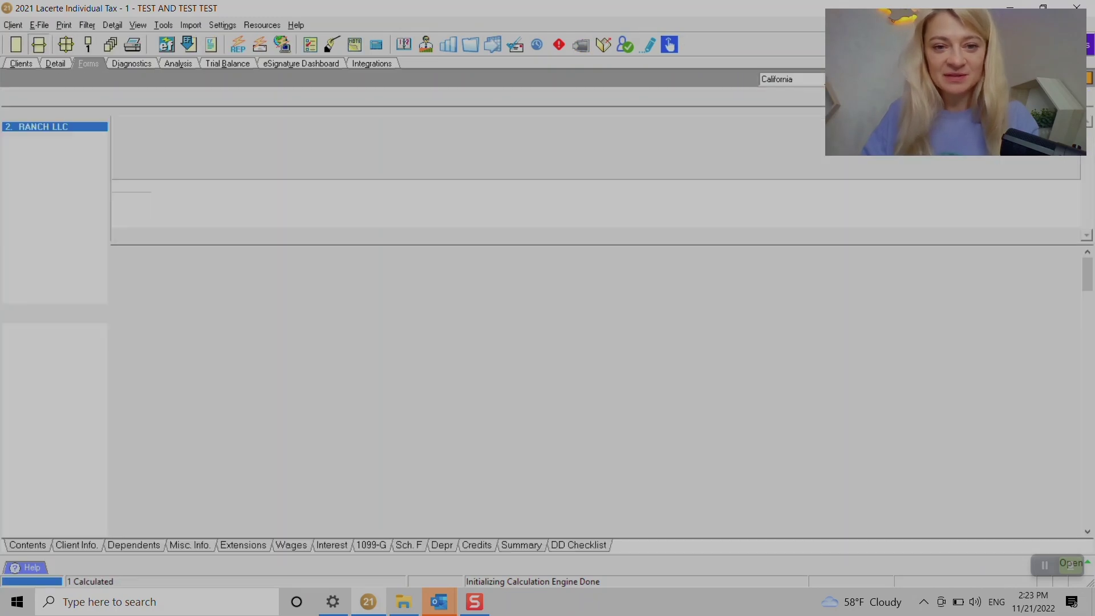
pyautogui.hotkey('ctrl', 'e')
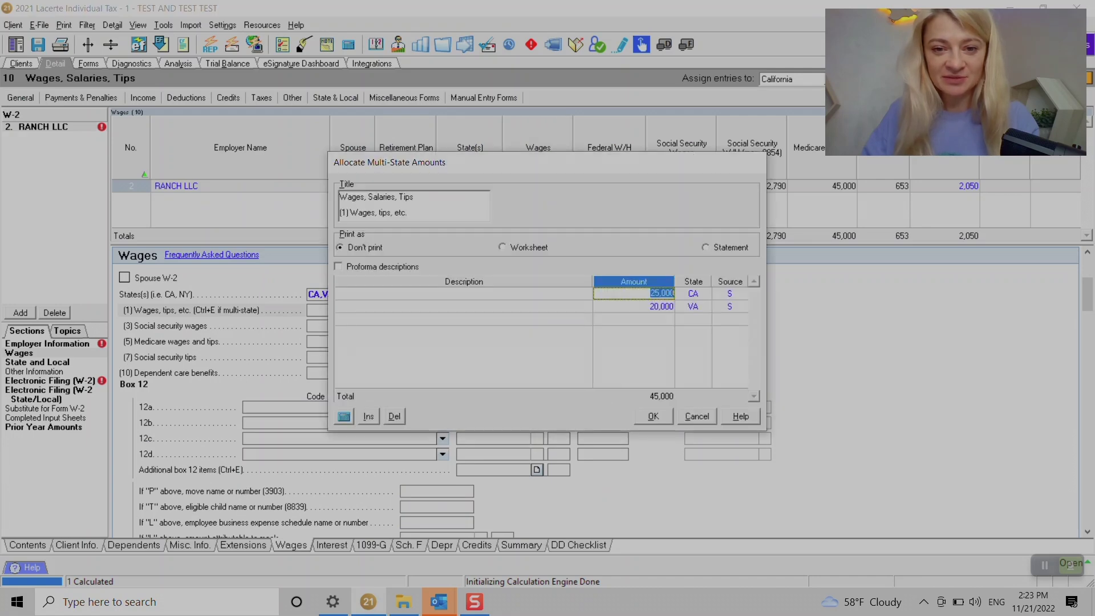
pyautogui.click(633, 319)
pyautogui.write('45')
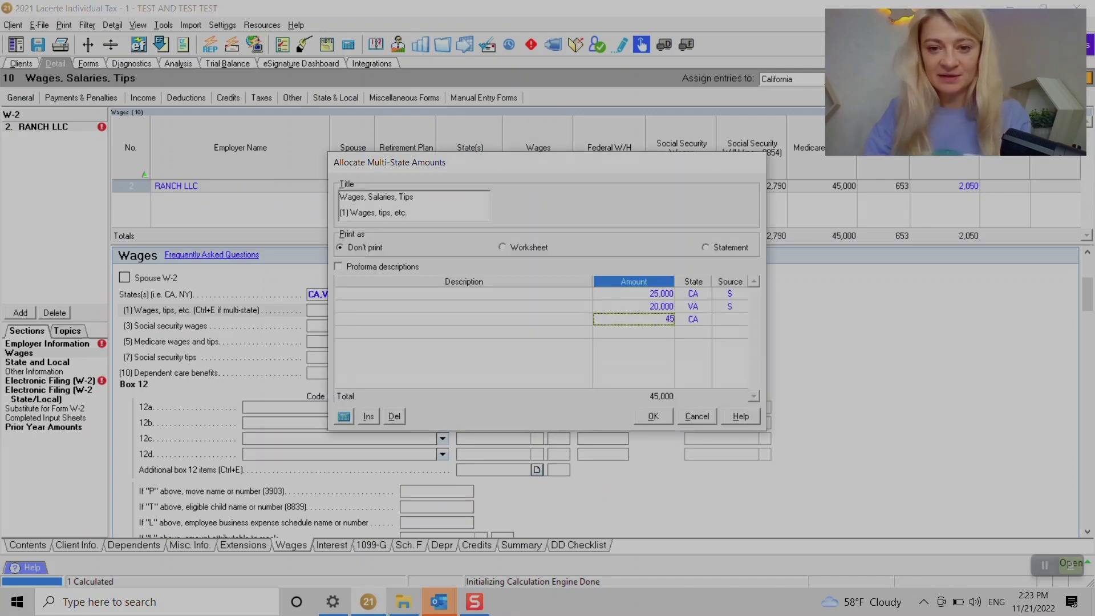
pyautogui.write(',000')
pyautogui.press('Tab')
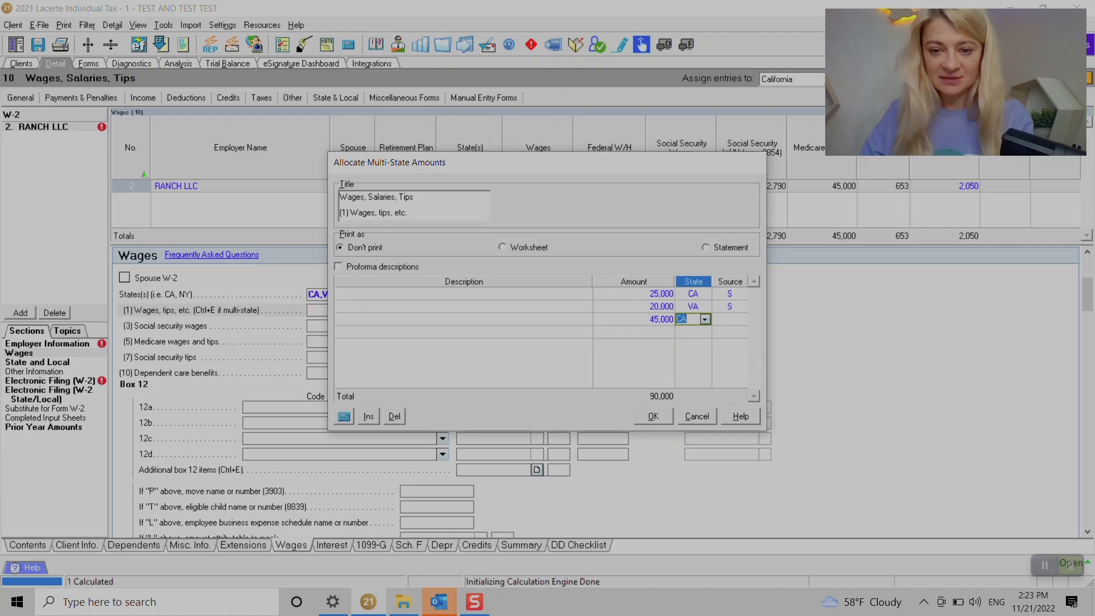
pyautogui.hotkey('alt', 'Down')
pyautogui.press('Up')
pyautogui.press('Return')
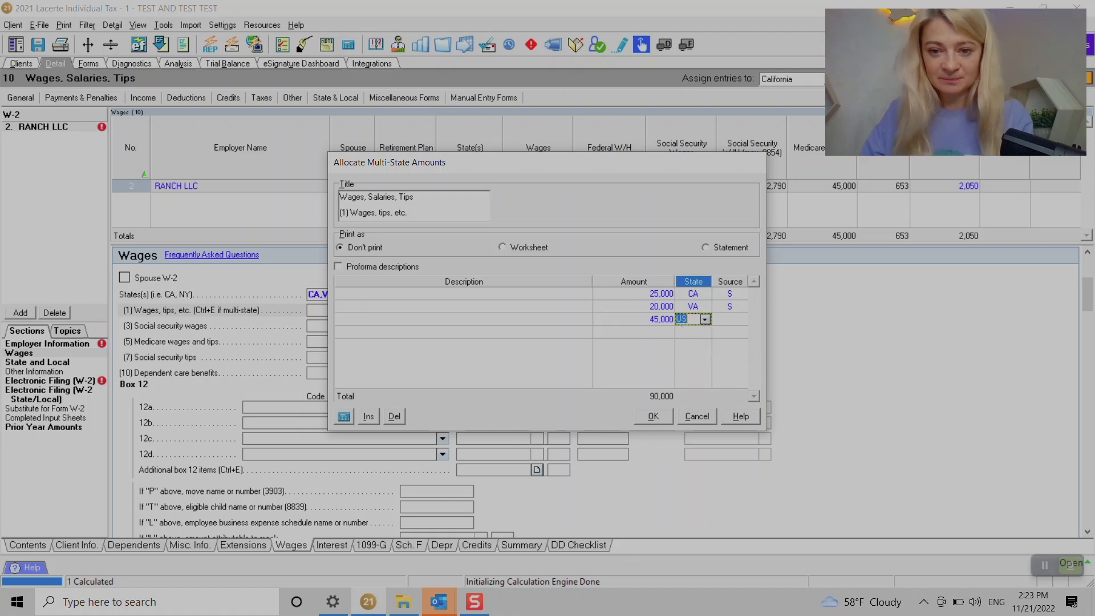
pyautogui.press('Return')
# - Check the wages on federal Form 1040 and in the federal and CA amount columns of California Schedule CA-NR
pyautogui.hotkey('alt', 'f')
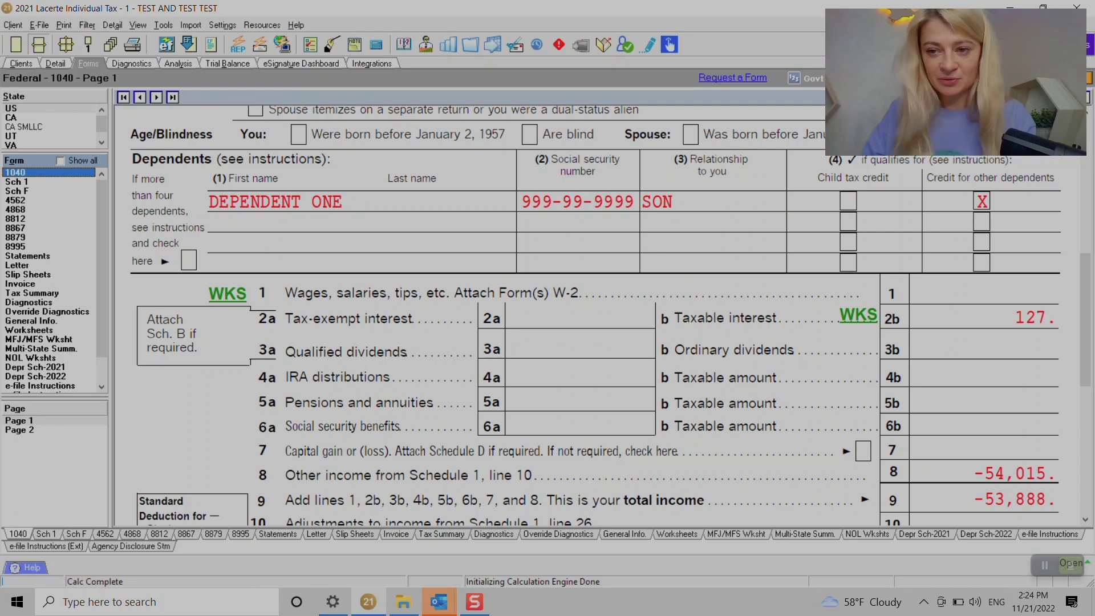
pyautogui.click(11, 117)
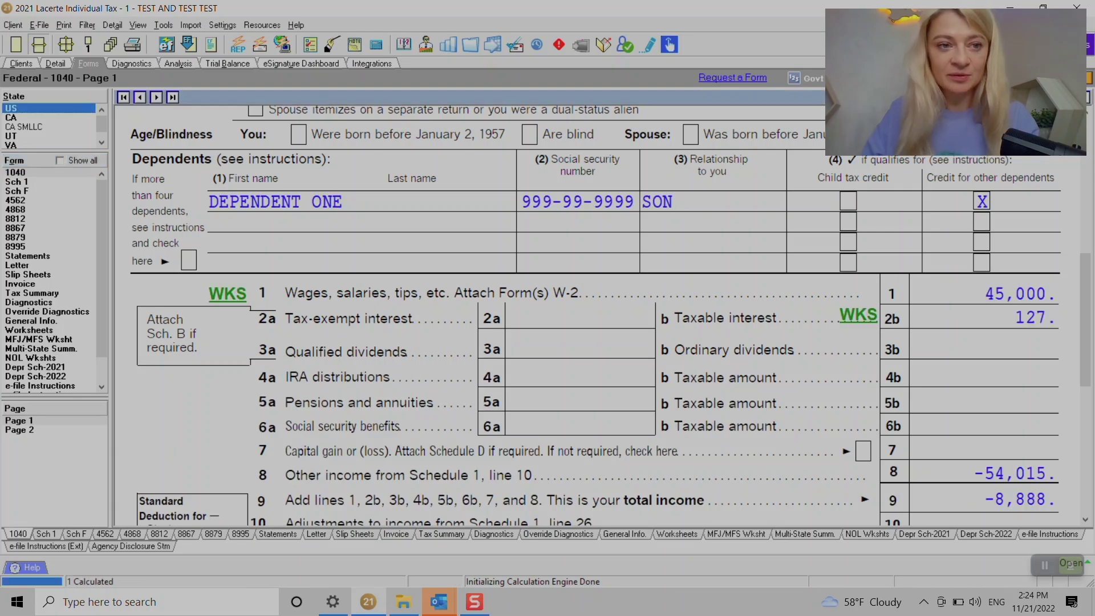
pyautogui.click(28, 183)
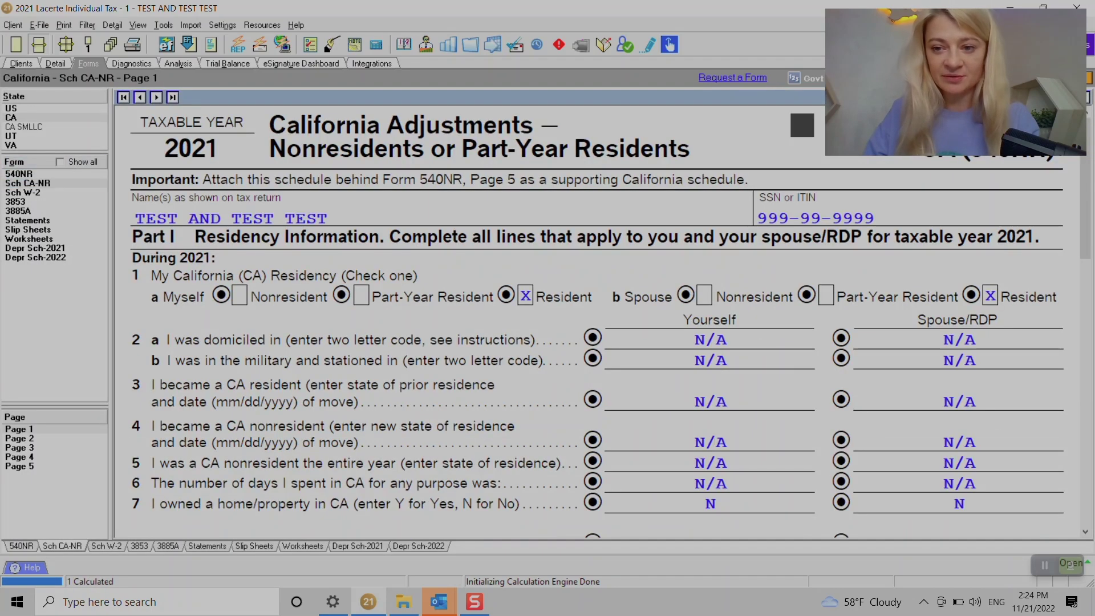
pyautogui.scroll(-3, 596, 320)
pyautogui.scroll(-3, 587, 319)
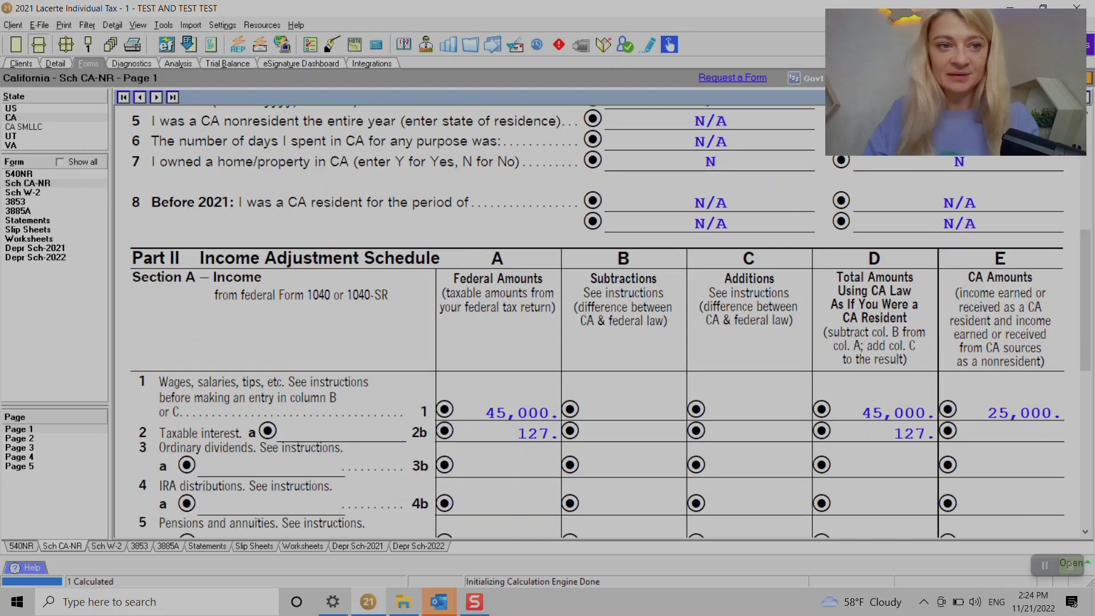
# - Examine Virginia Form 763's taxable income and overpayment lines and its all-source and Virginia-source wages in the nonresident allocation section
pyautogui.click(11, 145)
pyautogui.scroll(-7, 587, 321)
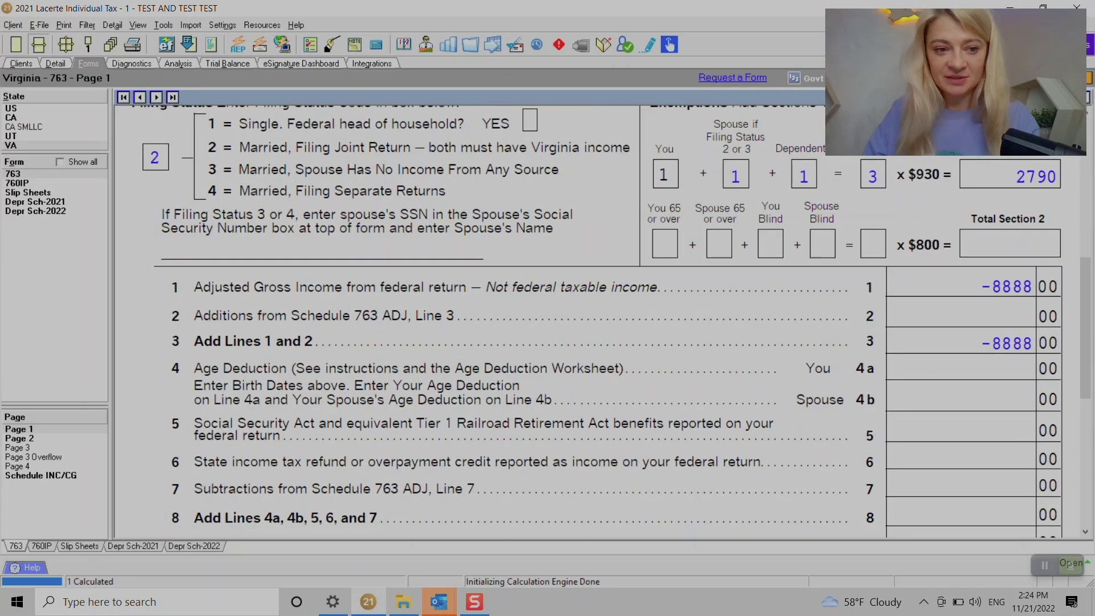
pyautogui.click(20, 438)
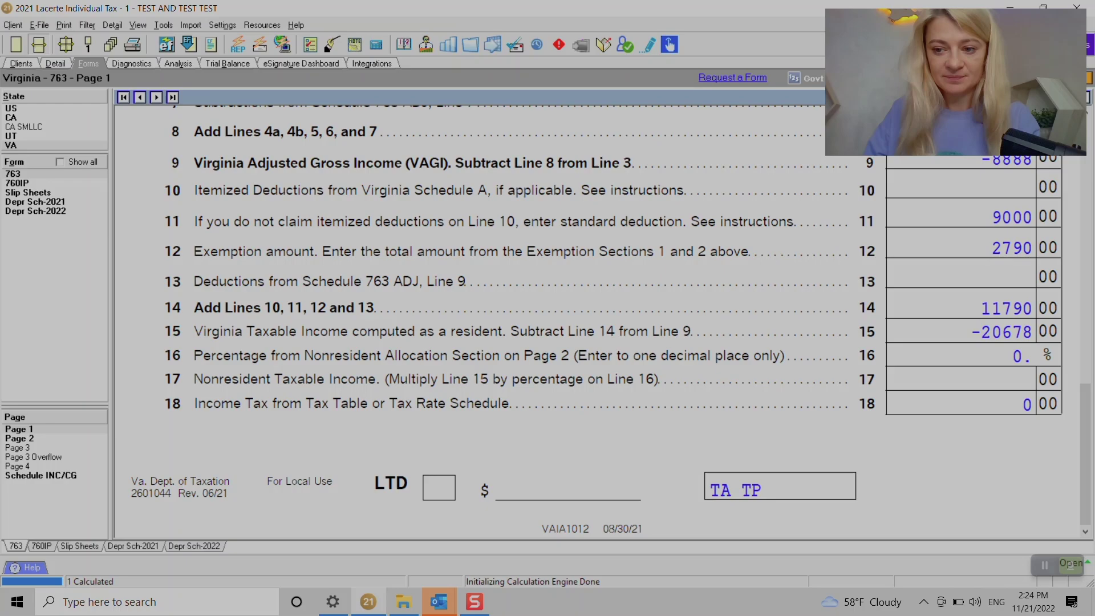
pyautogui.scroll(5, 588, 314)
pyautogui.scroll(-5, 587, 314)
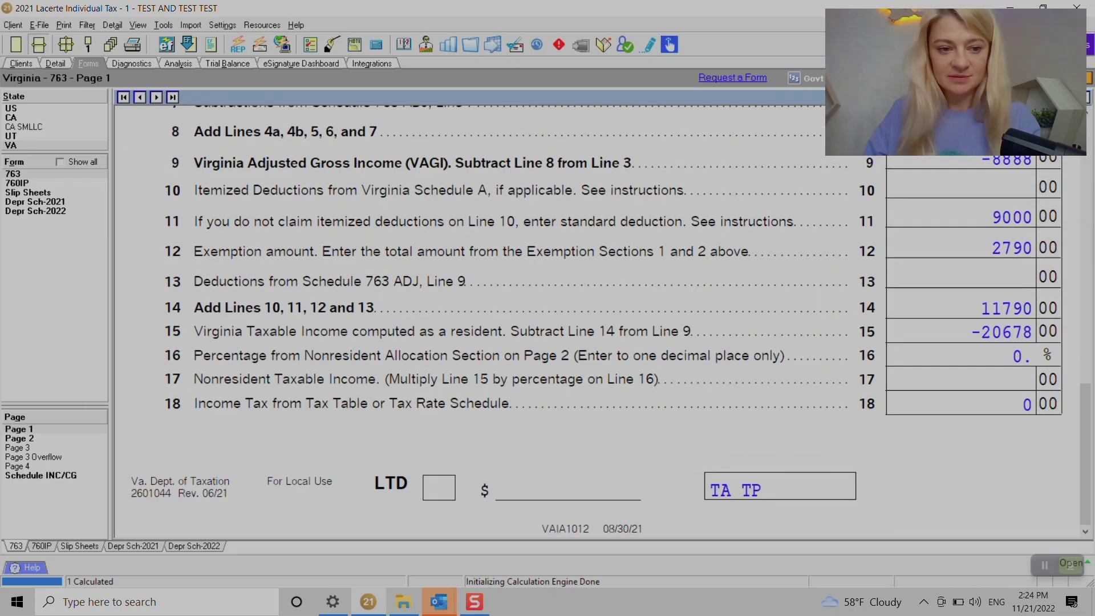
pyautogui.scroll(-10, 588, 314)
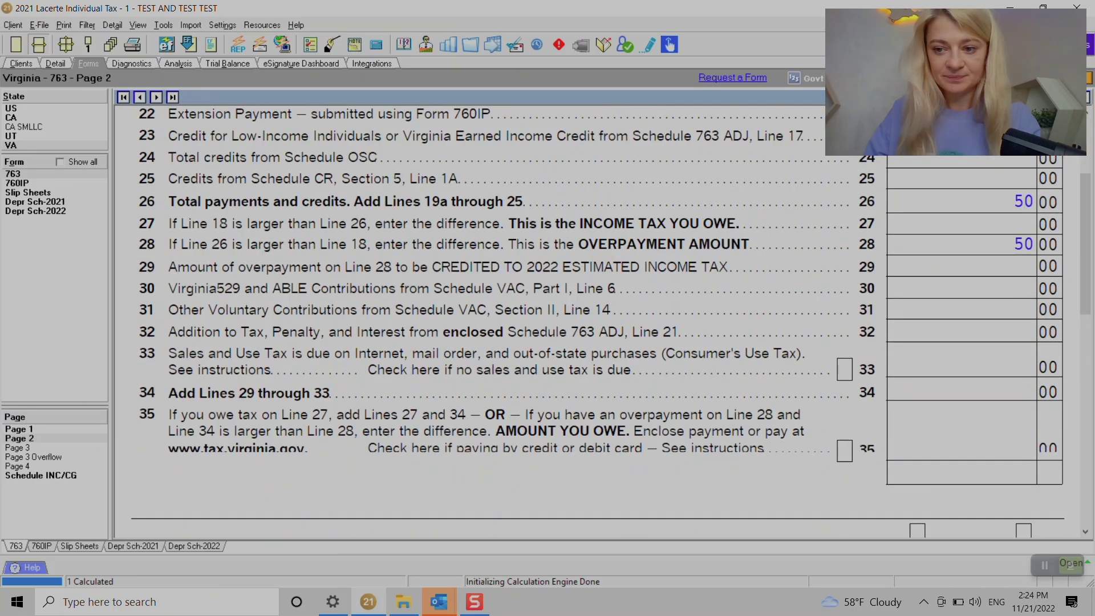
pyautogui.scroll(-3, 587, 313)
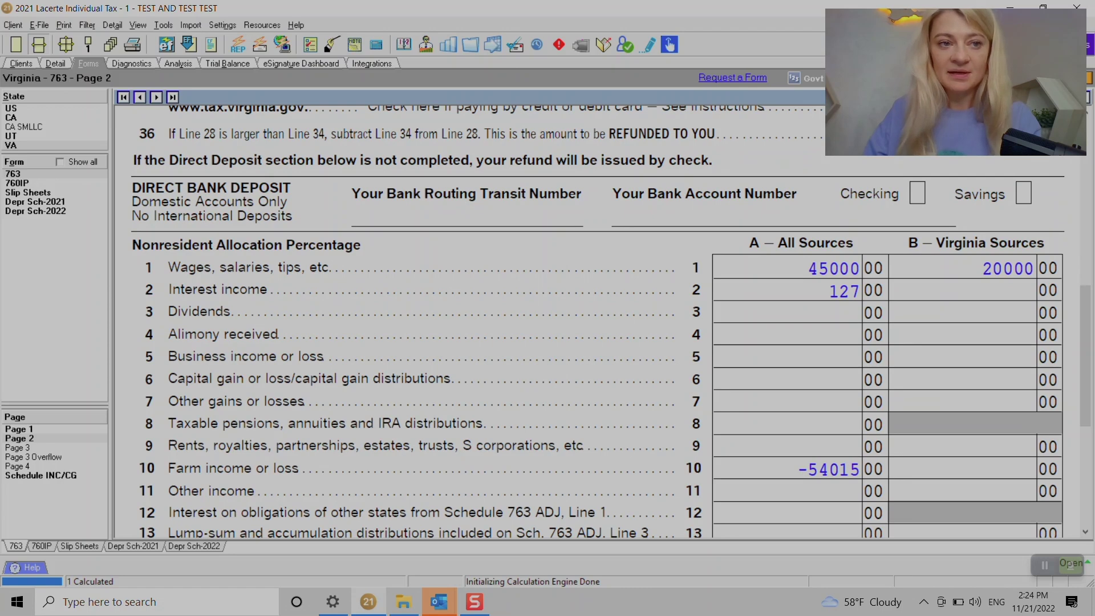
# - Override the W-2's box 5 Medicare wages and tips with 45,000
pyautogui.hotkey('alt', 'd')
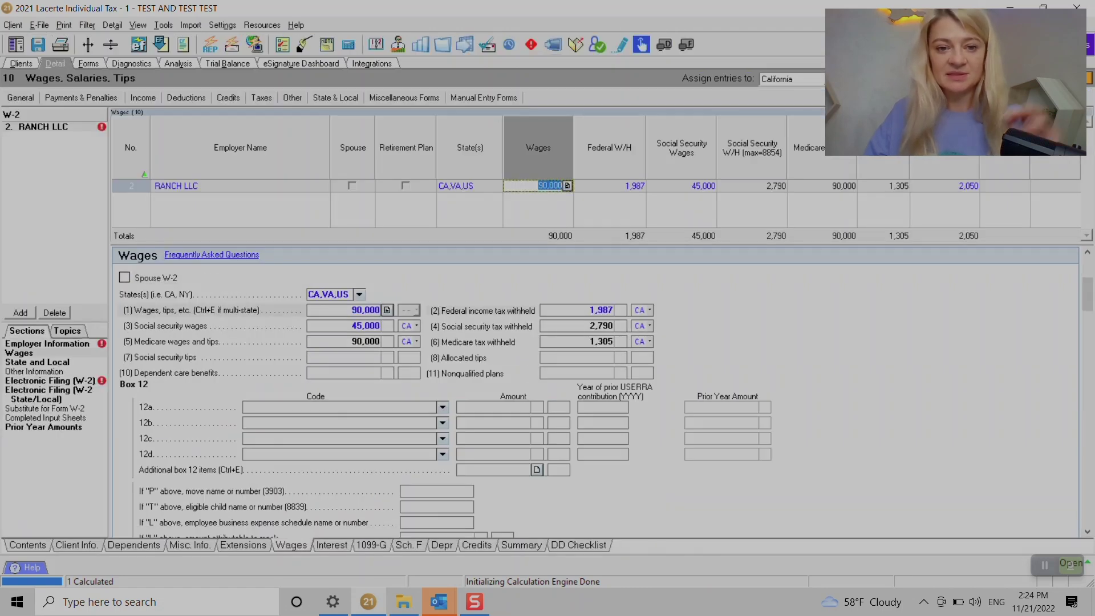
pyautogui.click(354, 341)
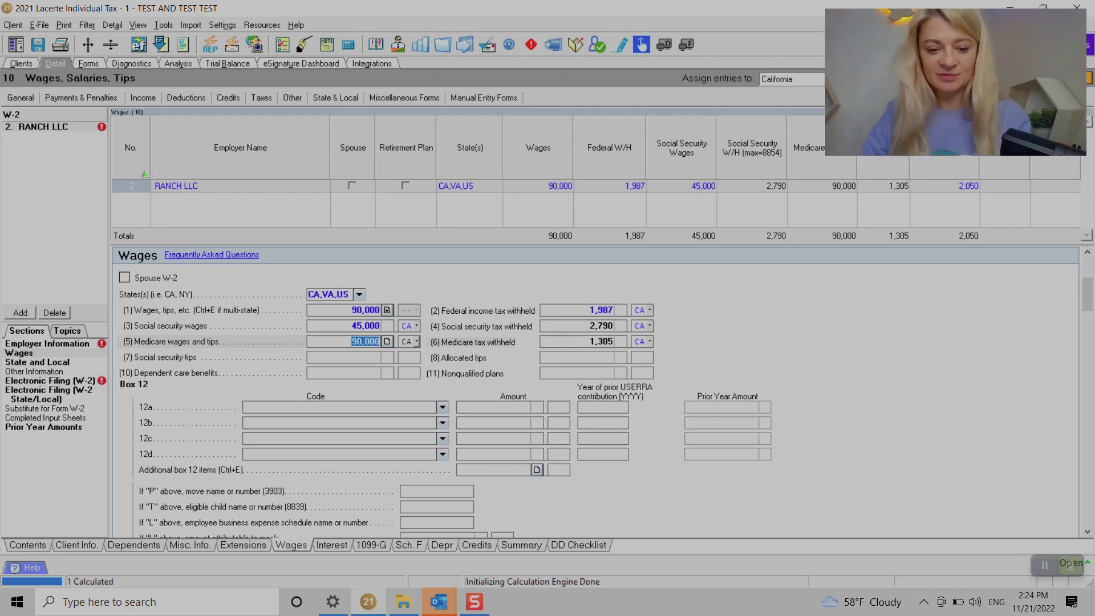
pyautogui.write('45000')
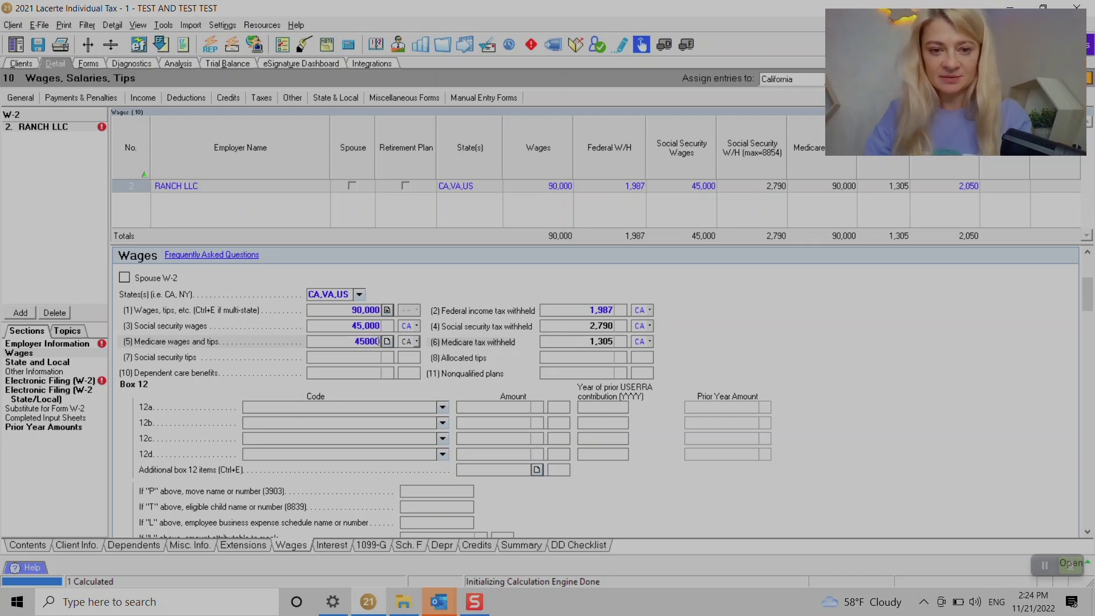
pyautogui.press('Tab')
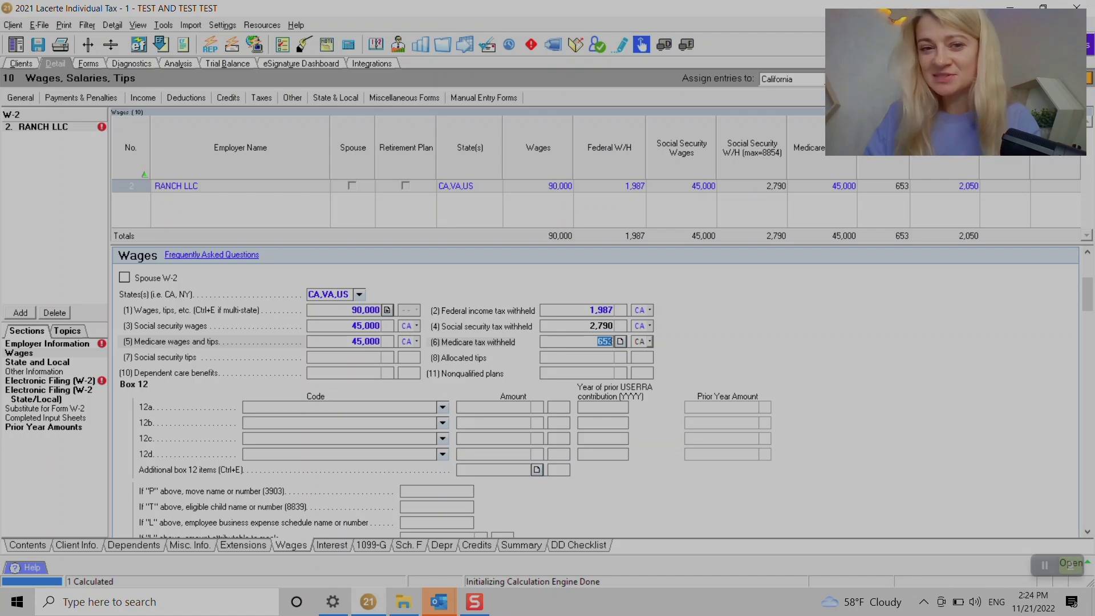
# - Review the California, Virginia and US rows in the W-2's box 1 multi-state allocation
pyautogui.click(386, 310)
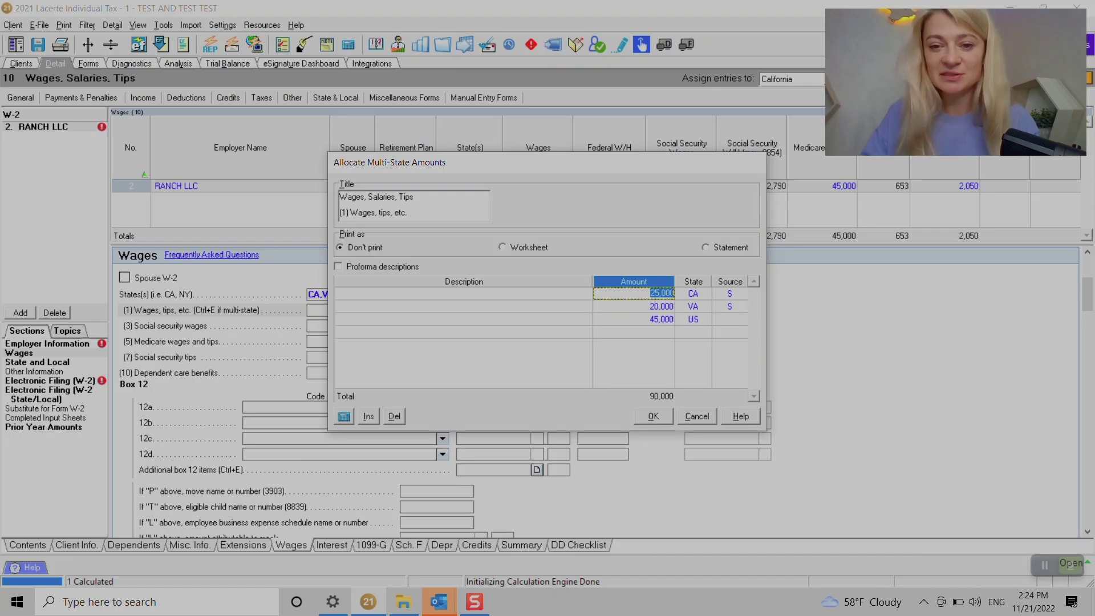
pyautogui.click(633, 319)
pyautogui.click(633, 293)
pyautogui.click(633, 306)
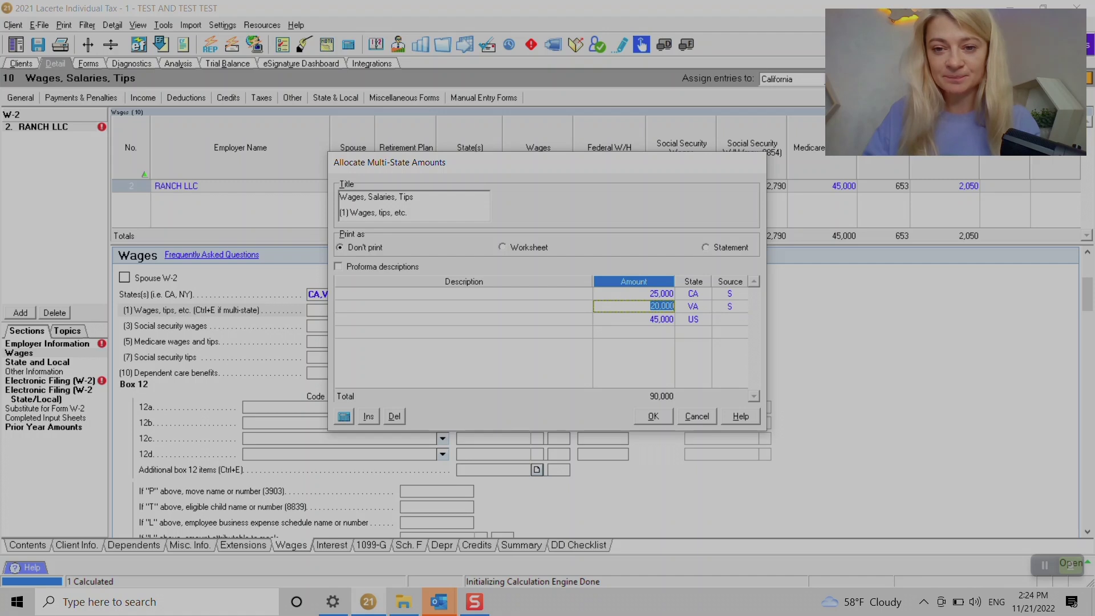
pyautogui.click(633, 319)
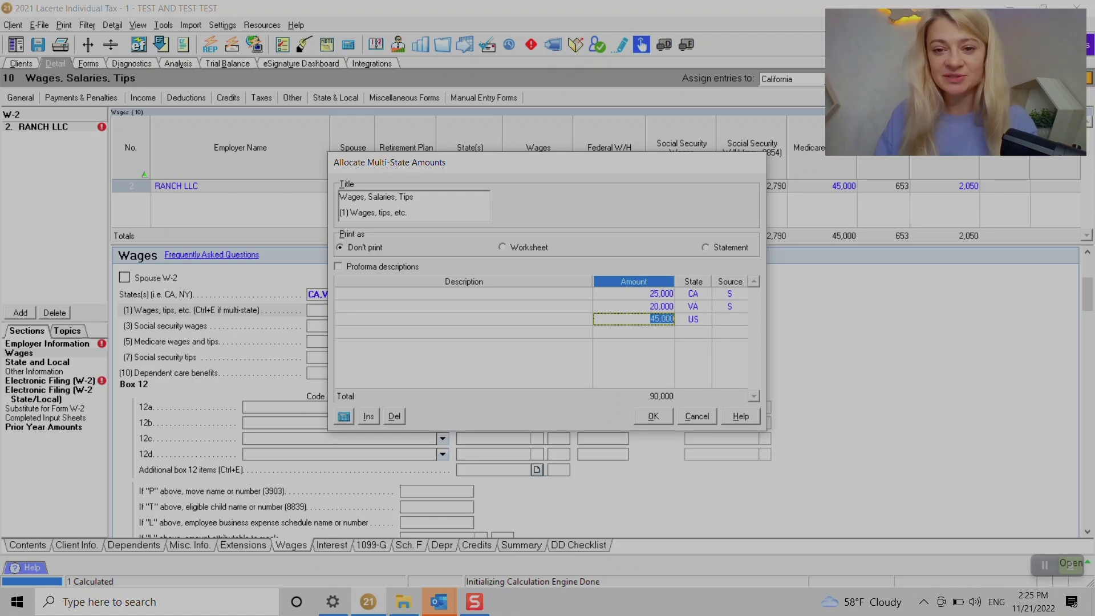
pyautogui.click(688, 306)
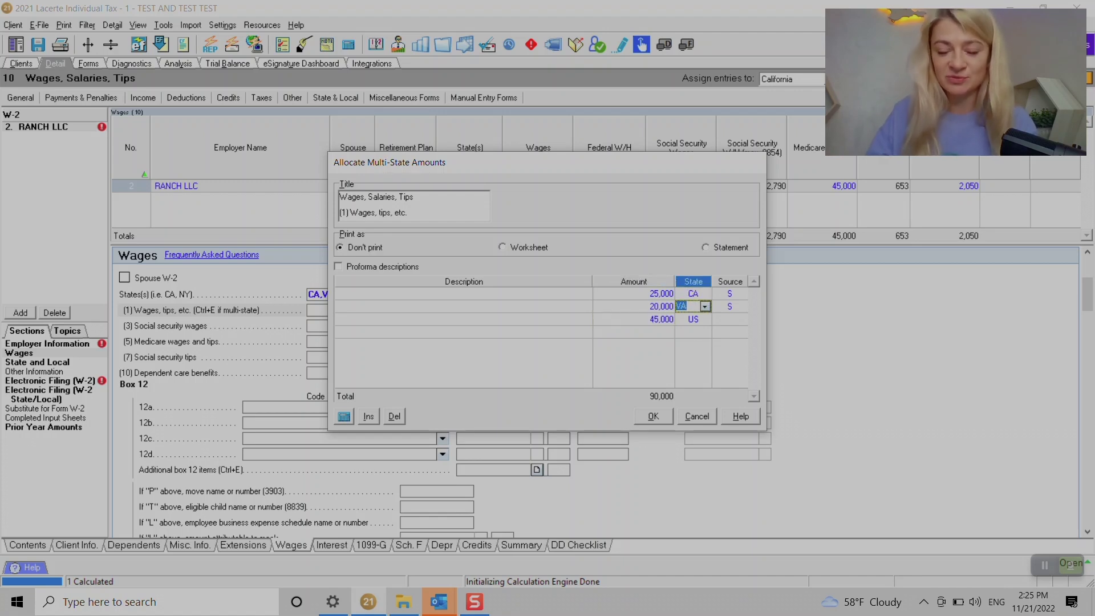
pyautogui.click(661, 319)
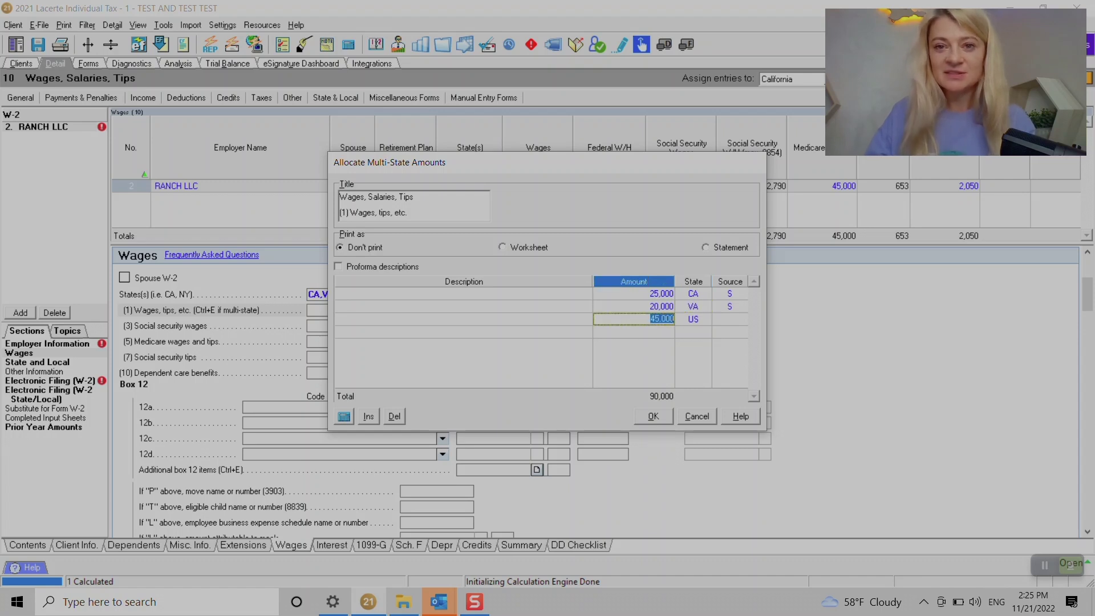